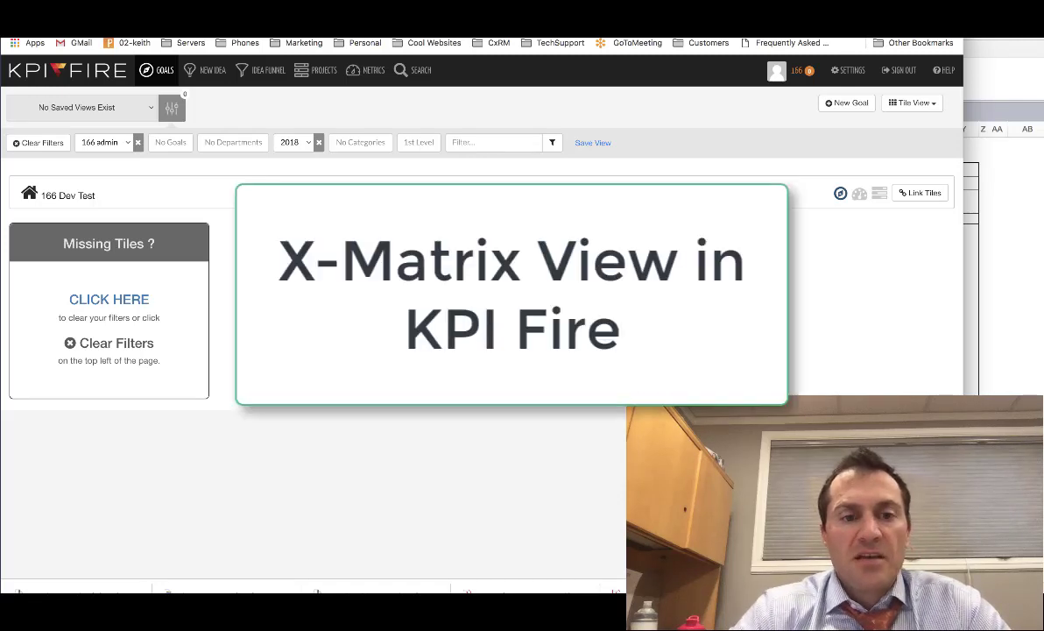
Step: Switch to Excel and examine the Hot Dog Level1 Policy Deployment matrix, including its 100 mkr. breakthrough objective and 50 mkr. annual objective
left_click(969, 89)
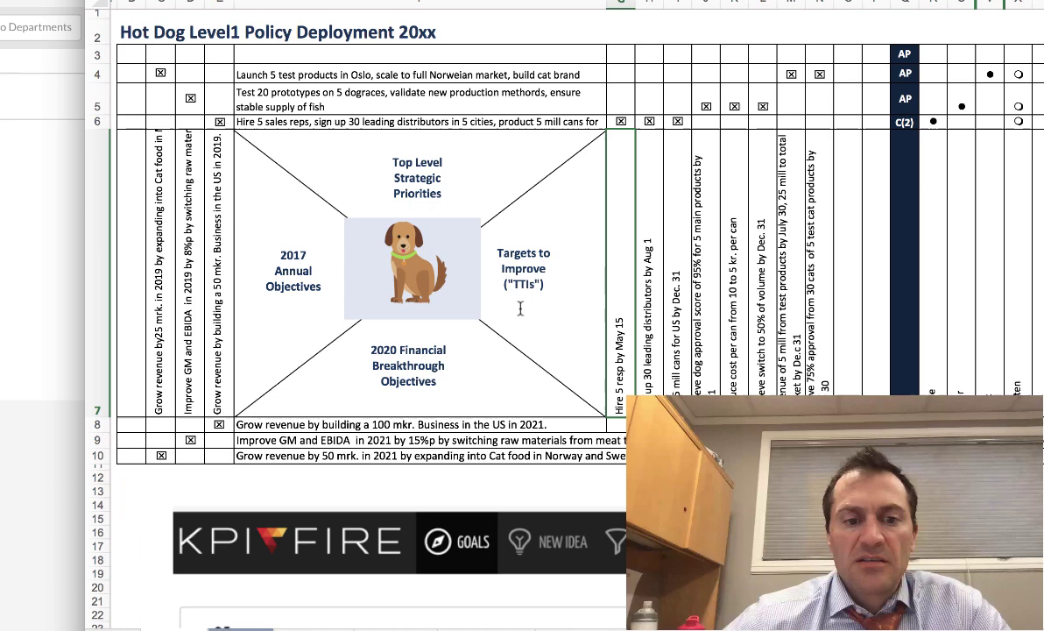
scroll(520, 309, "left", 1)
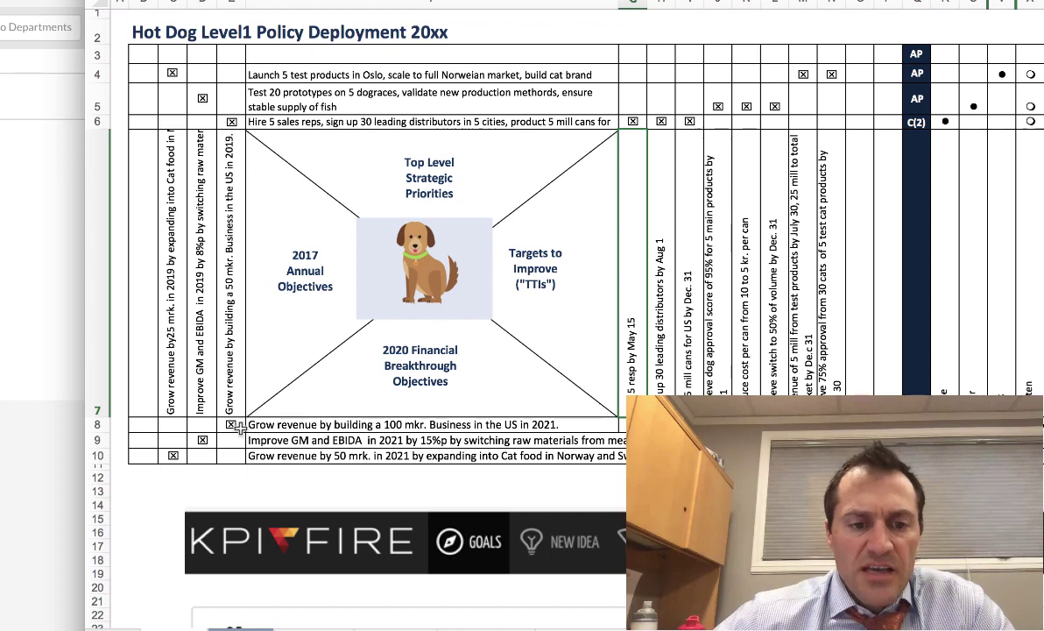
left_click(295, 425)
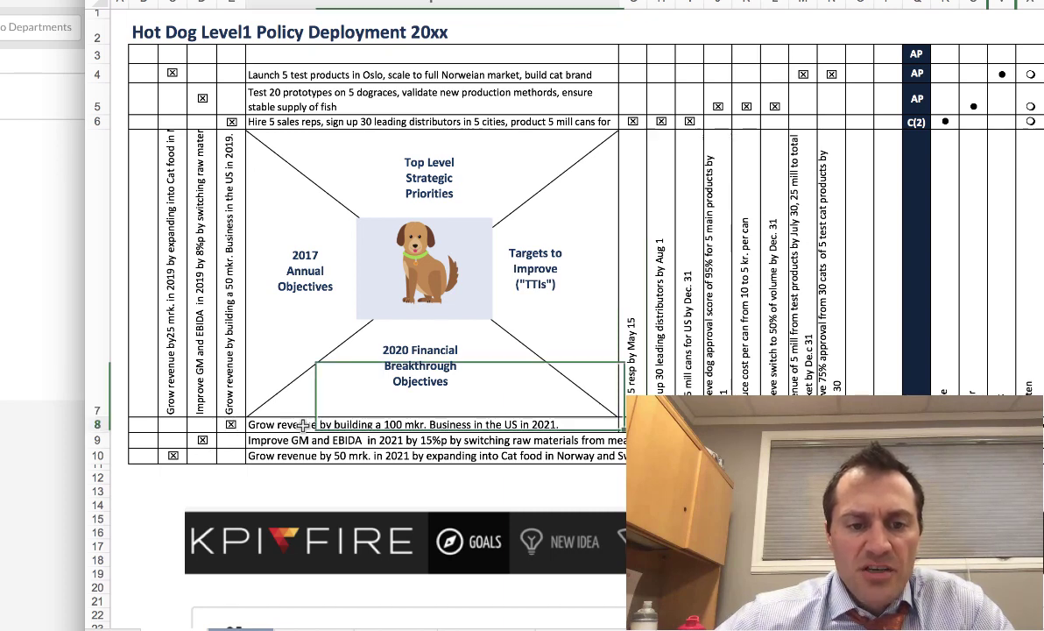
left_click(236, 389)
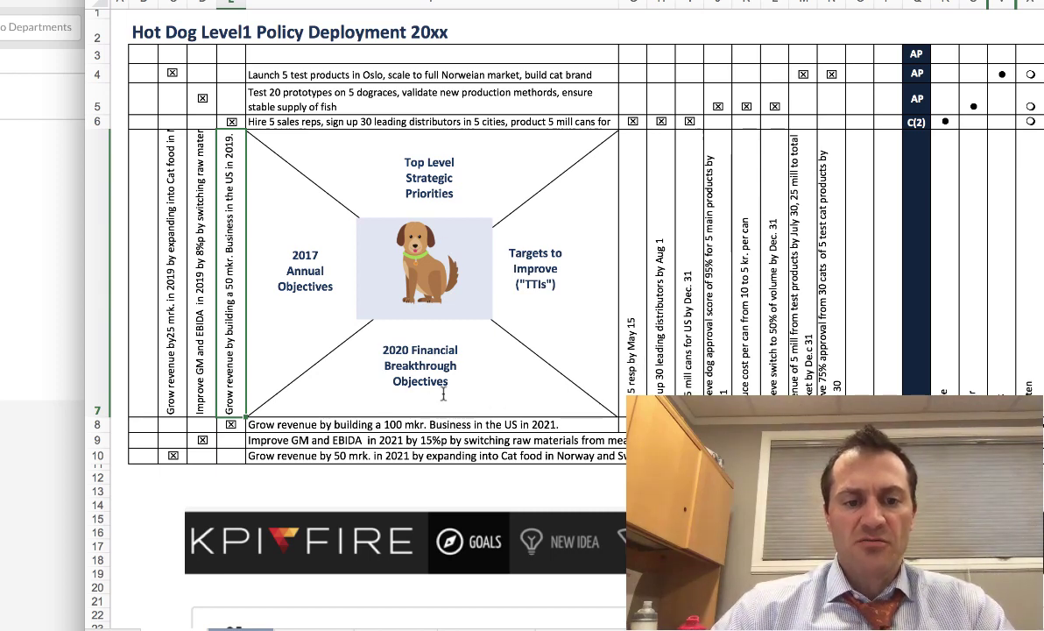
Step: Switch back to KPI Fire and add two sub-departments under 166 Dev Test in the organization settings
left_click(35, 252)
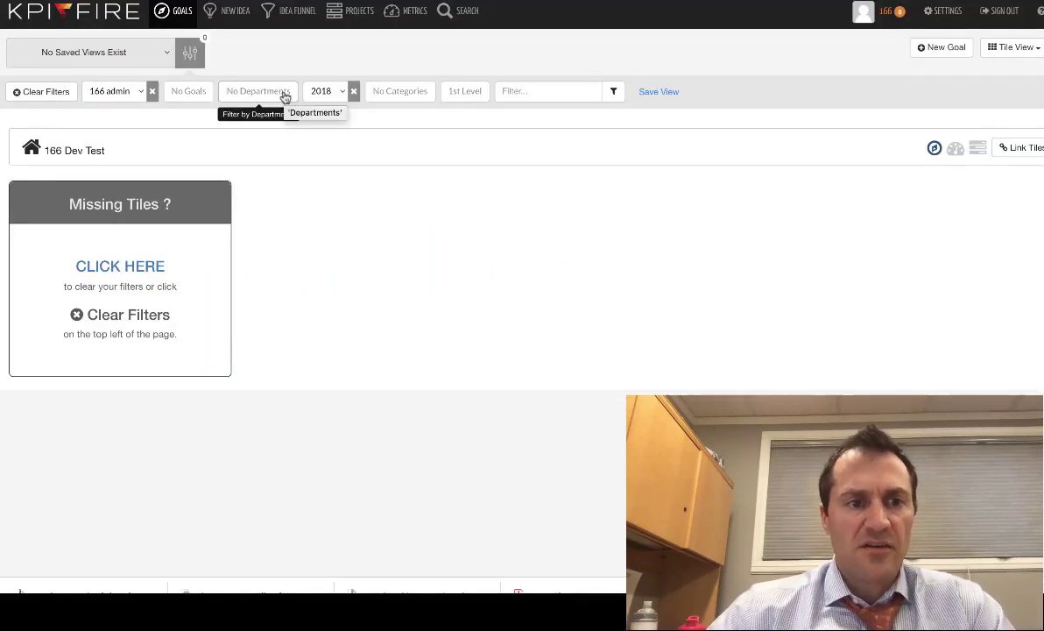
left_click(944, 13)
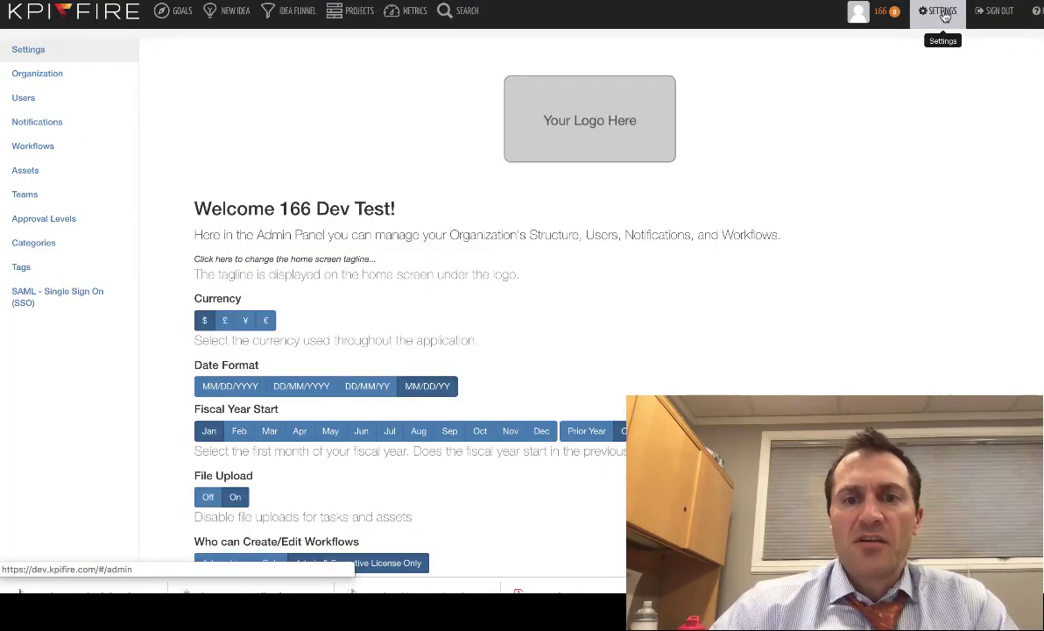
left_click(46, 75)
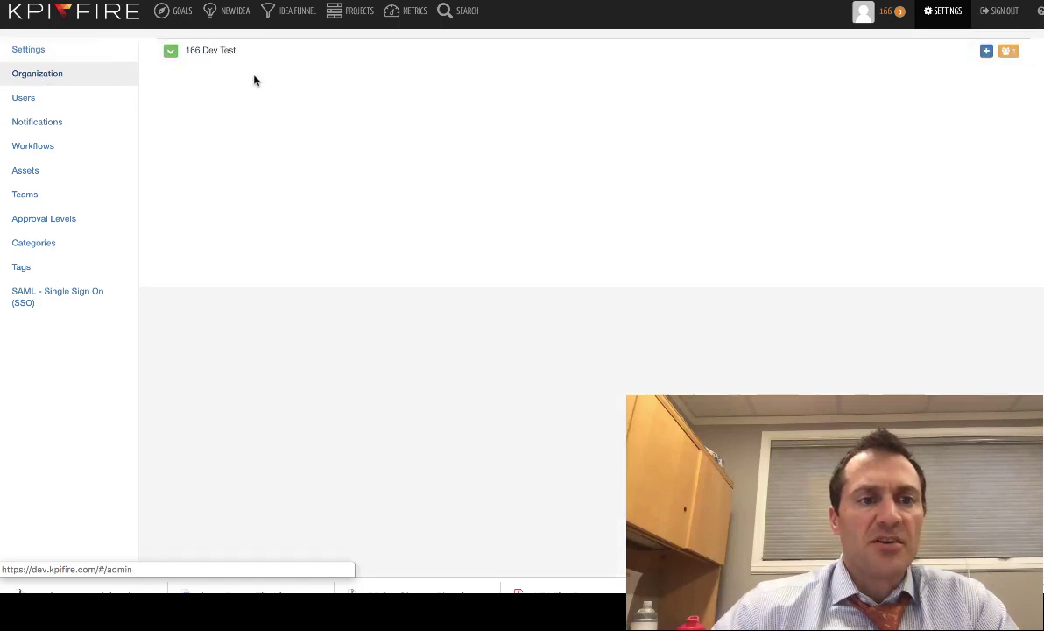
left_click(986, 51)
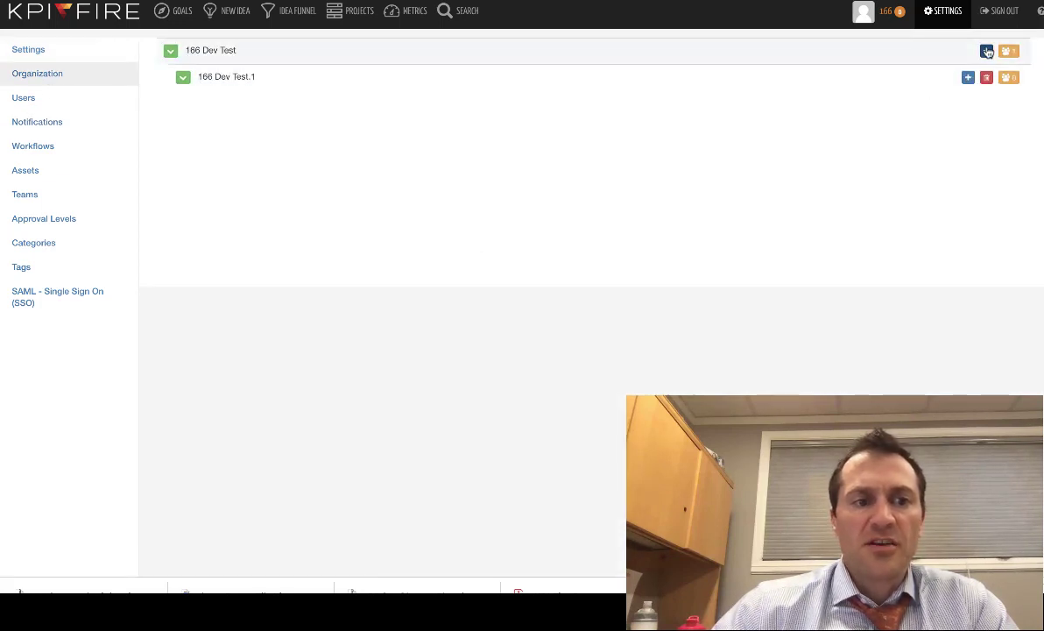
left_click(986, 51)
Step: Rename the two new sub-departments as "Department 1" and "Department 2"
left_click(242, 77)
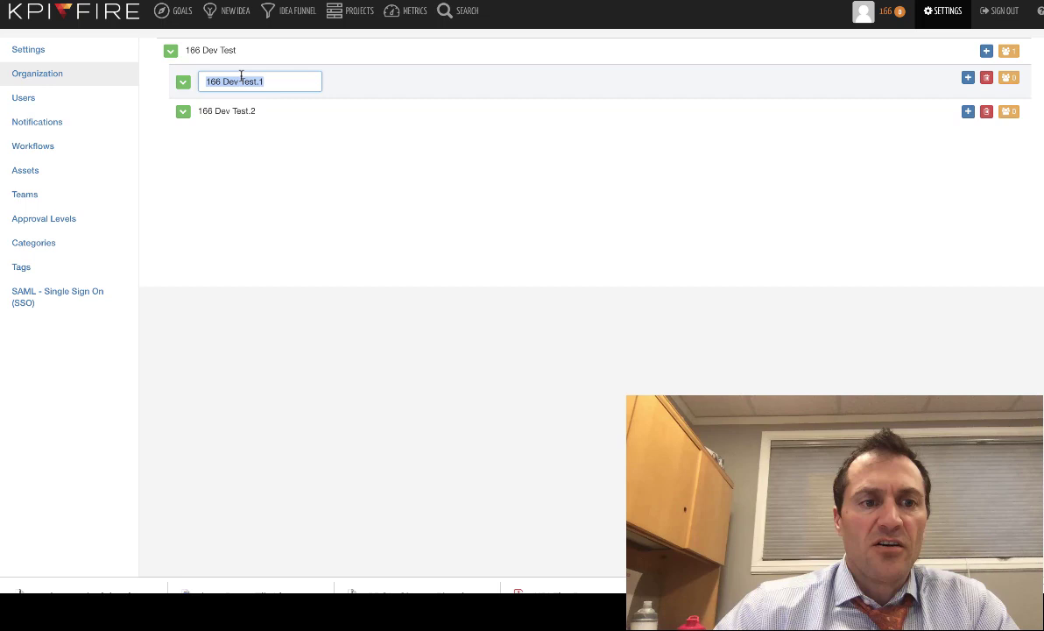
type("Department 1")
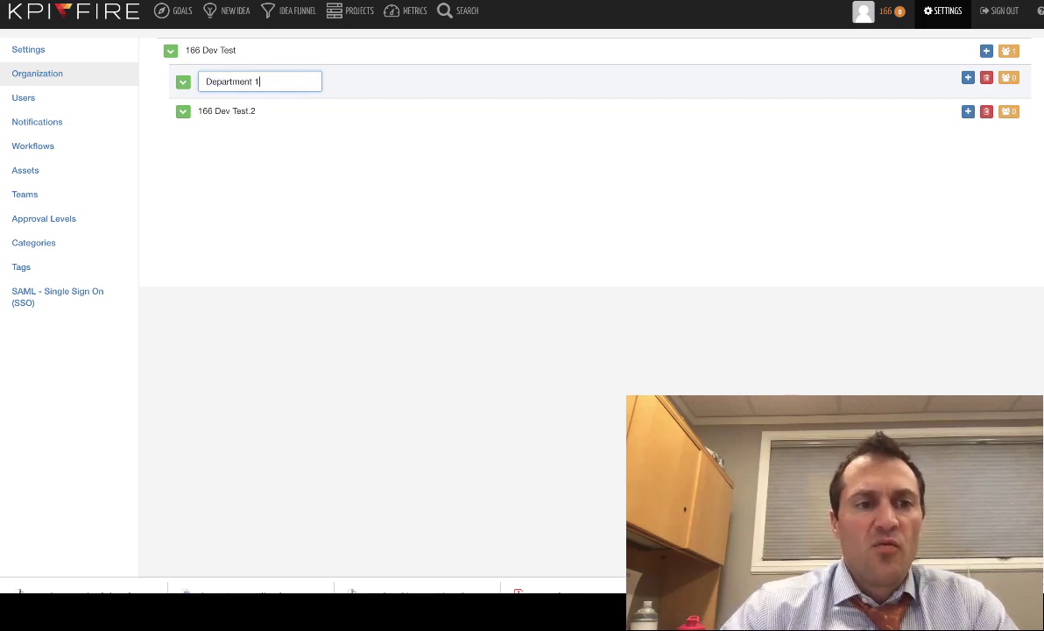
key("Return")
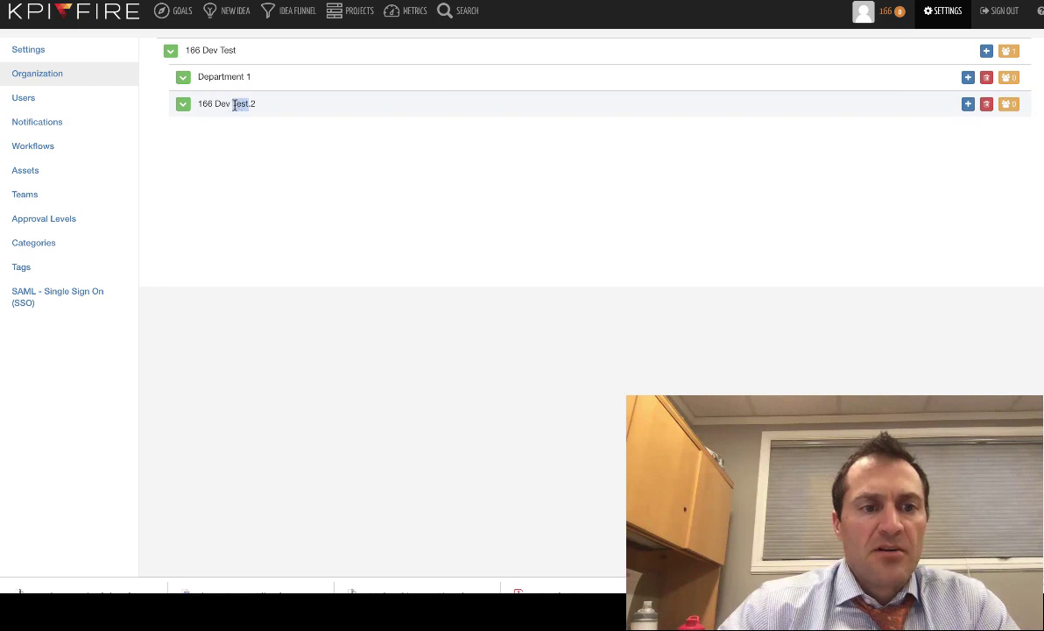
left_click(232, 105)
type("Department")
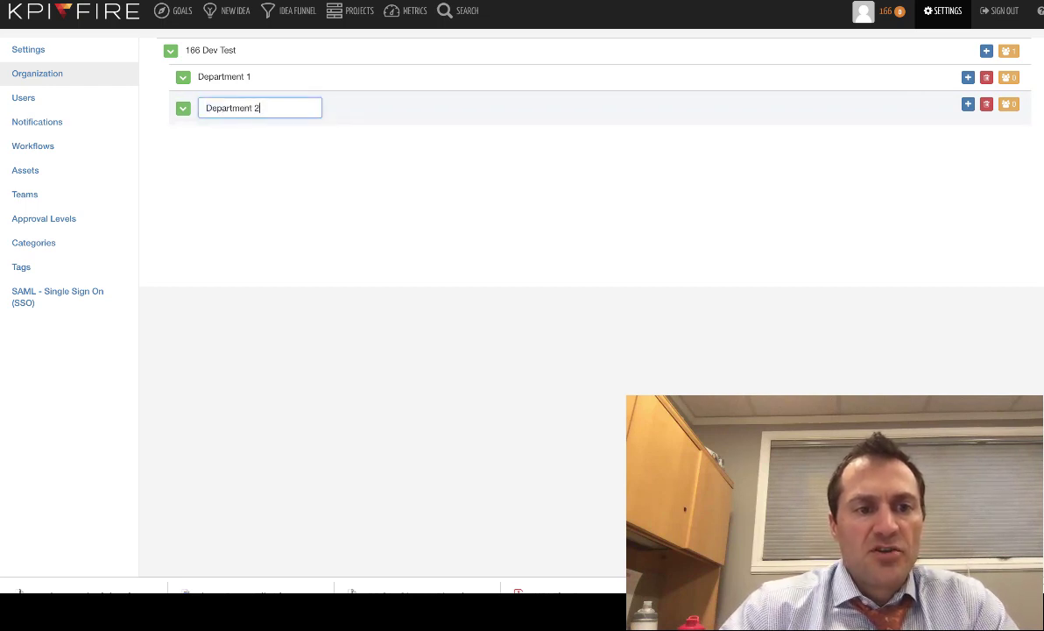
key("Return")
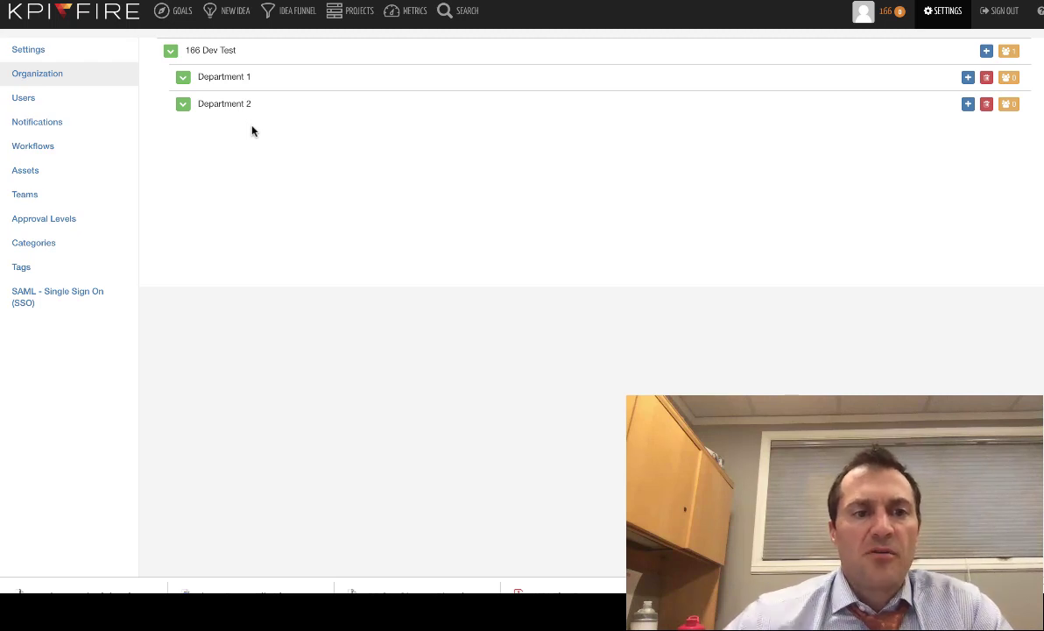
Step: Go to the goals page and display it in X Matrix view
left_click(180, 14)
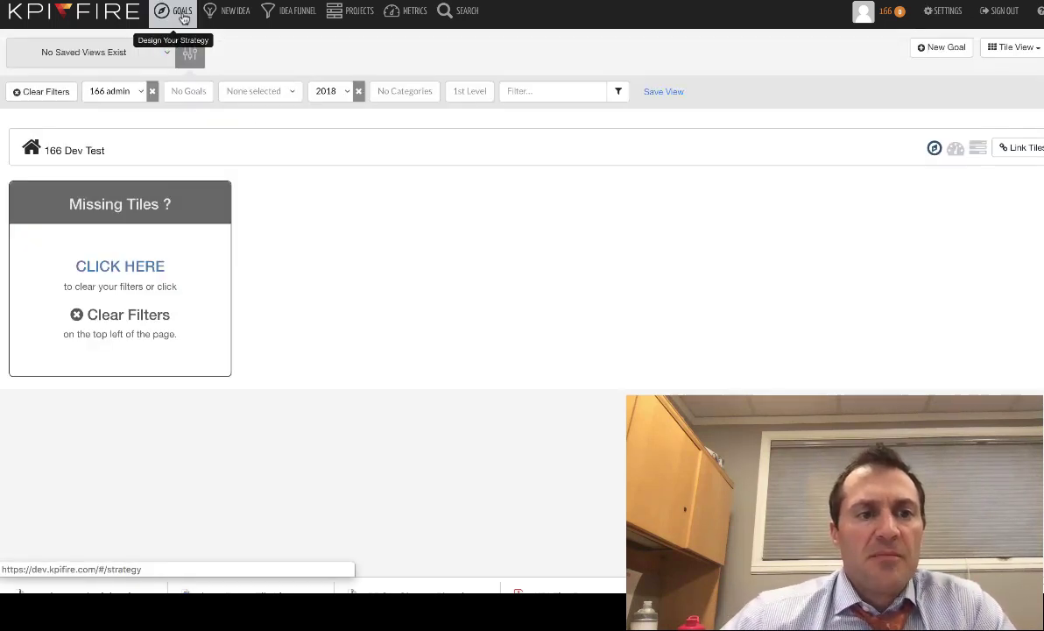
left_click(290, 93)
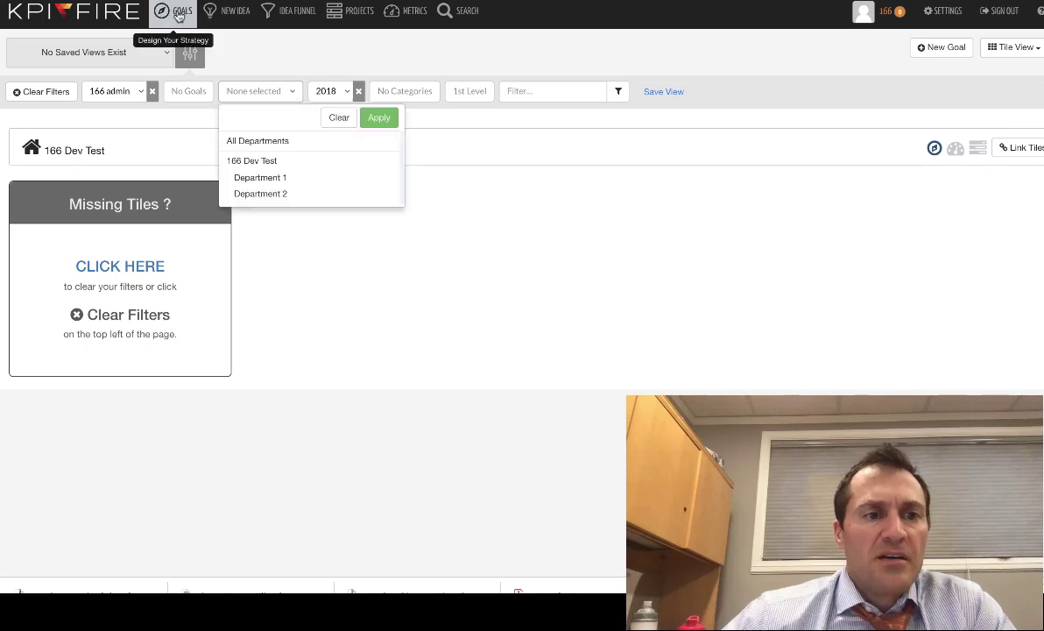
left_click(279, 47)
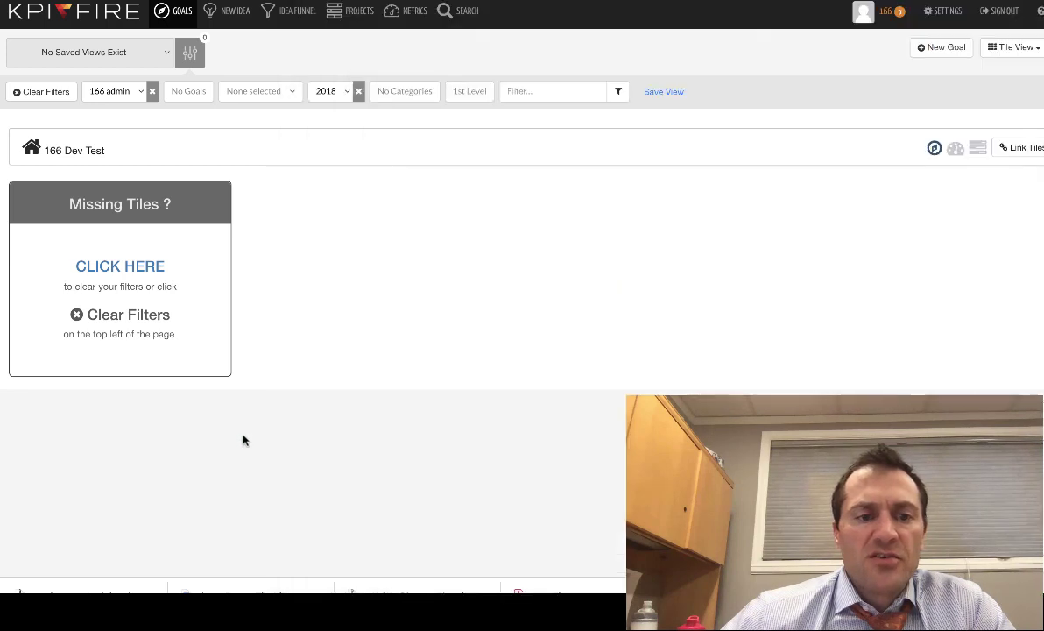
left_click(1021, 47)
left_click(967, 71)
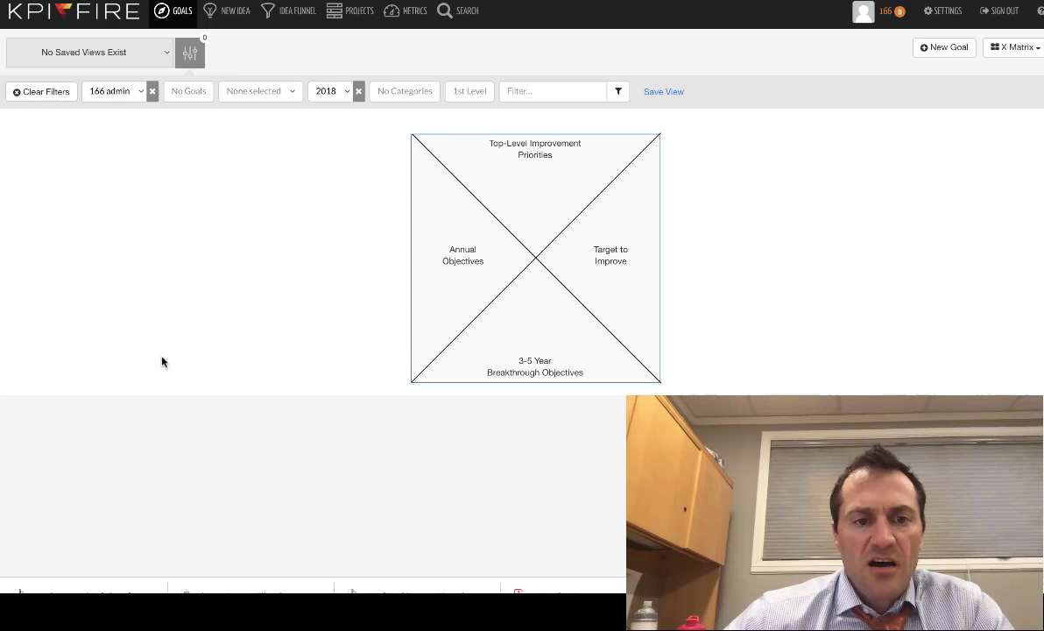
Step: Add a goal named "Grow revenue by building a 100 mkr. Business in the US in 2021." in Department 1, visible to all departments
left_click(946, 47)
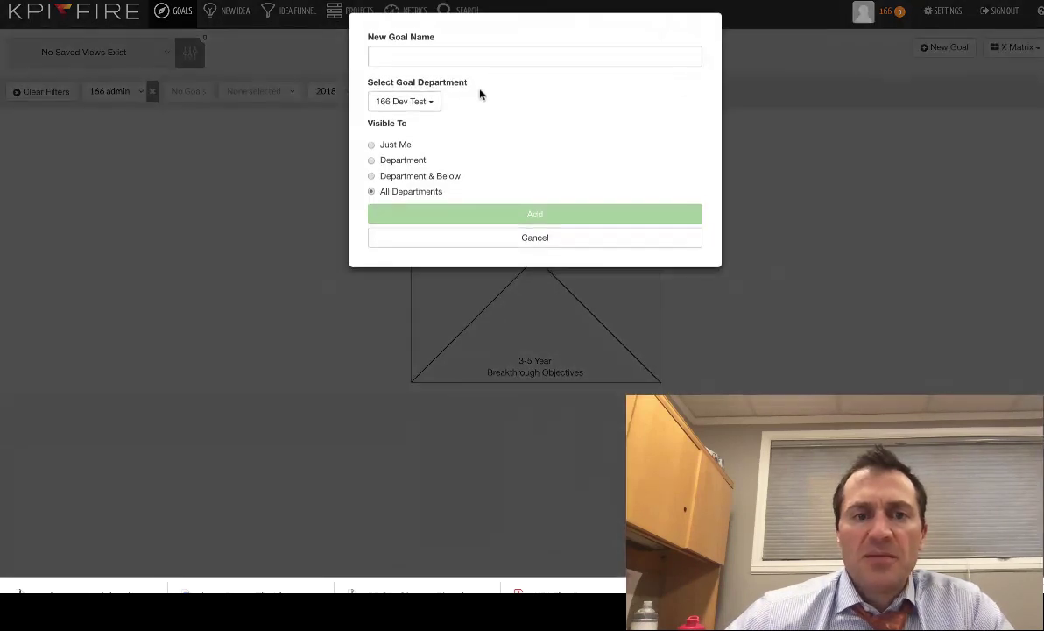
left_click(457, 61)
type("Grow revenue by building a 100 mkr. Business in the US in 2021.")
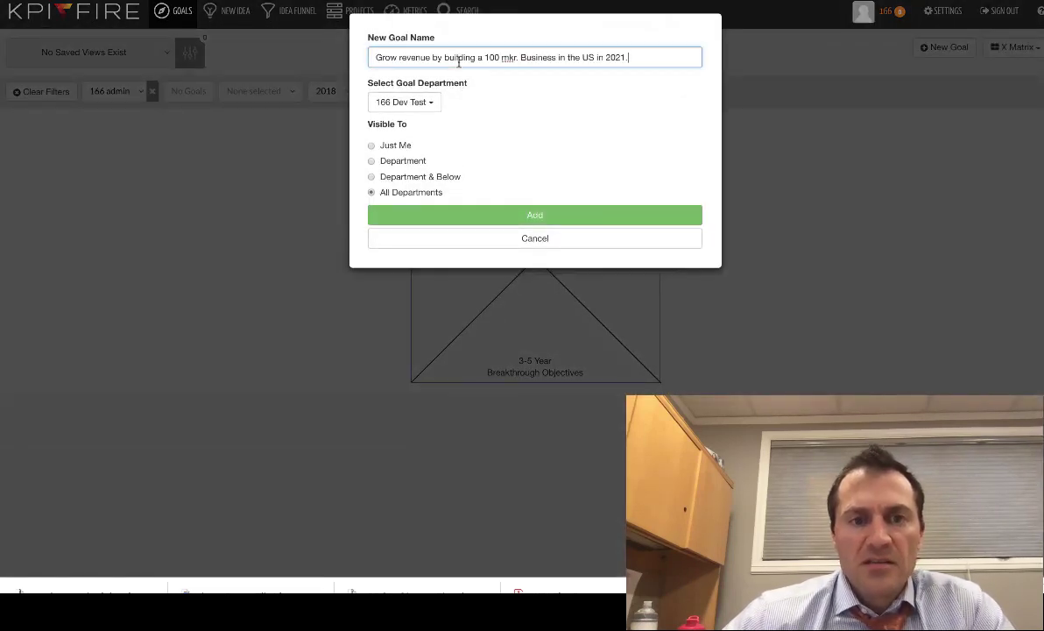
left_click(431, 103)
left_click(432, 145)
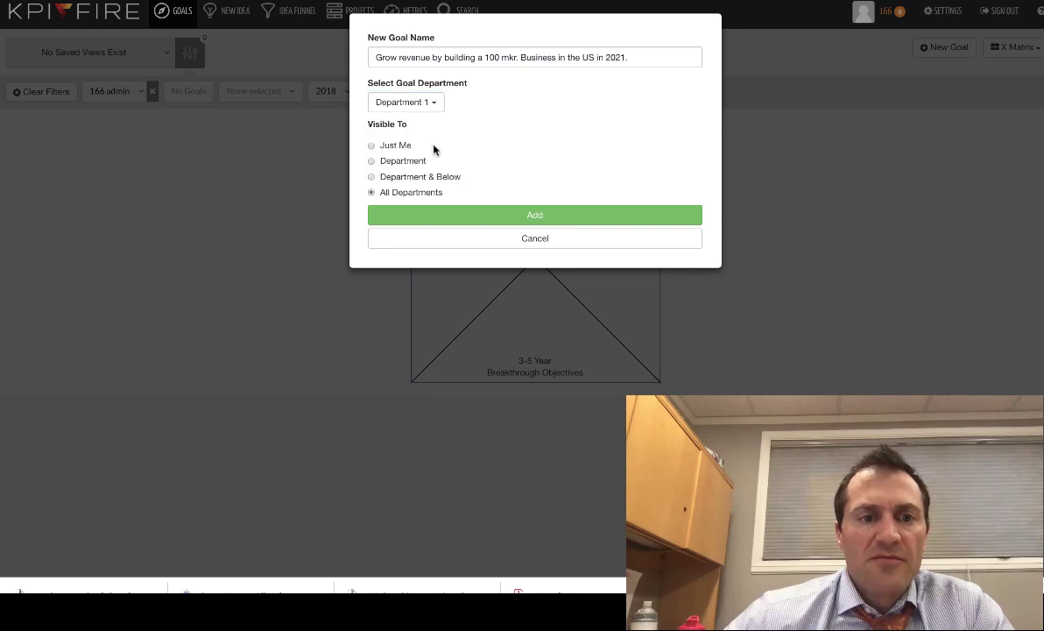
left_click(535, 215)
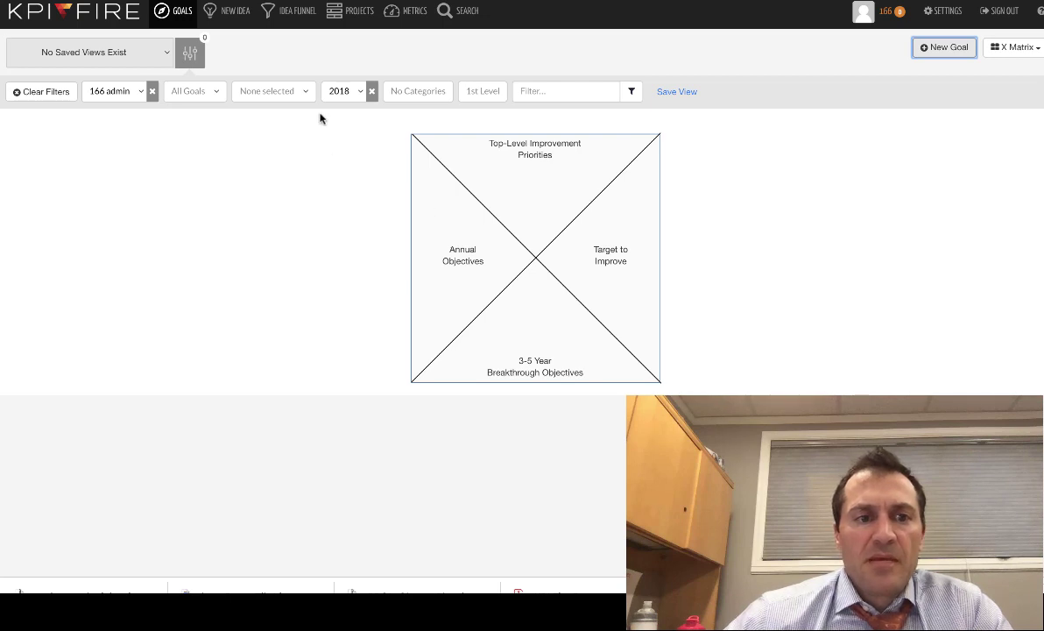
Step: Filter the X Matrix by Department 1
left_click(299, 95)
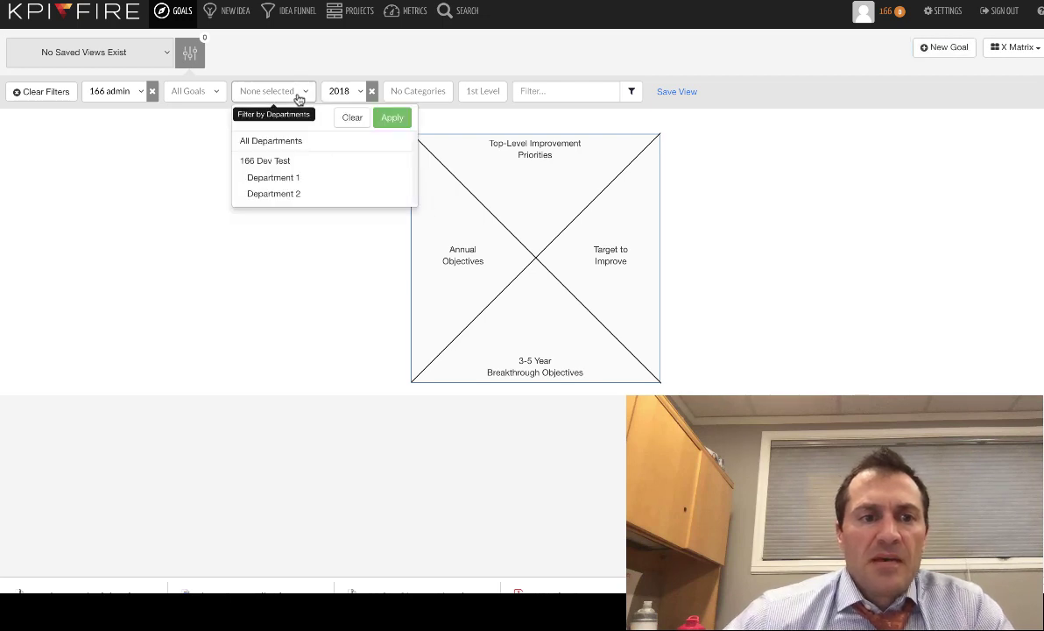
left_click(290, 174)
left_click(393, 121)
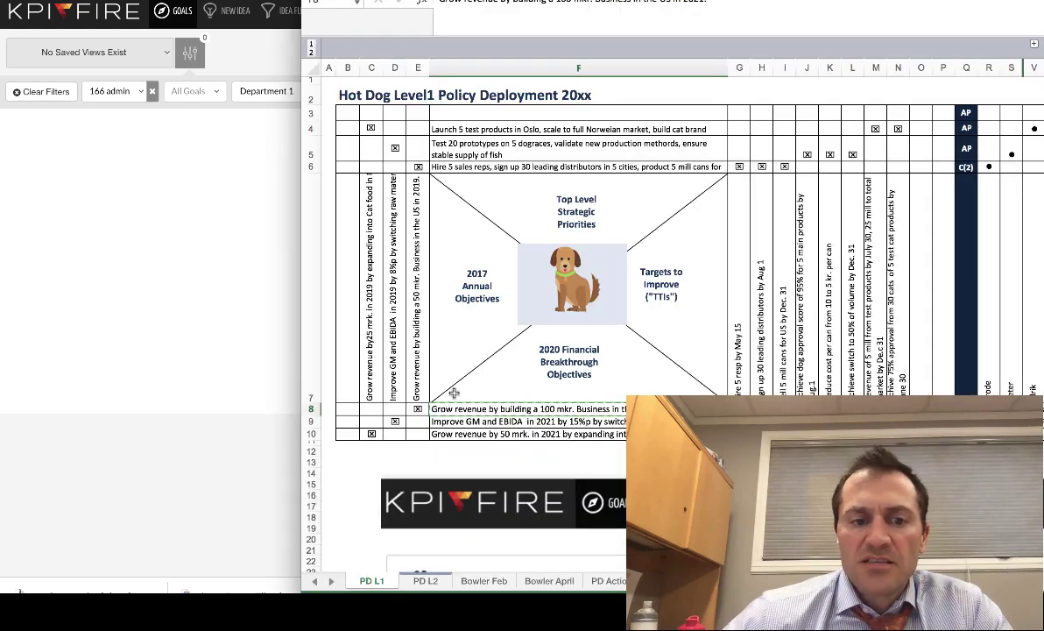
Step: Copy the annual objective on building a 50 mkr. US business in 2019 from the Excel matrix and return to KPI Fire
left_click(416, 348)
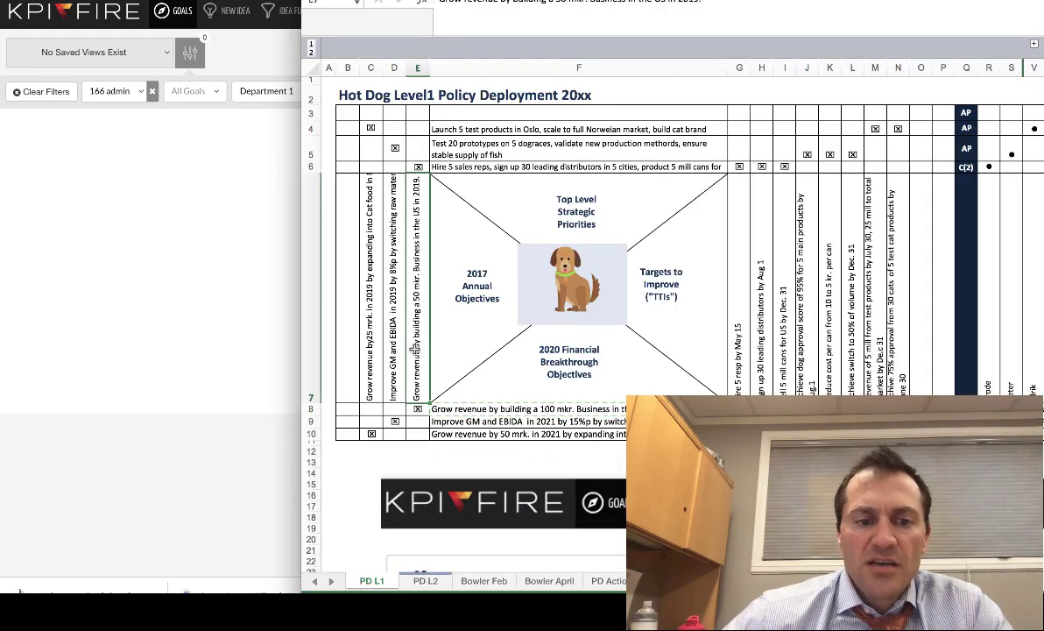
key("ctrl+c")
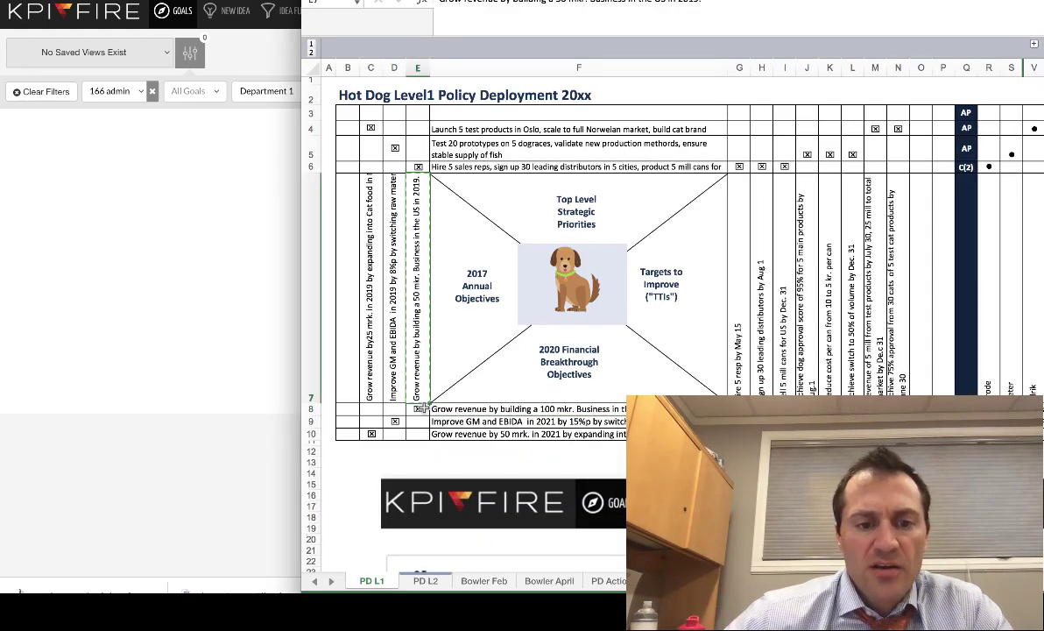
left_click(206, 366)
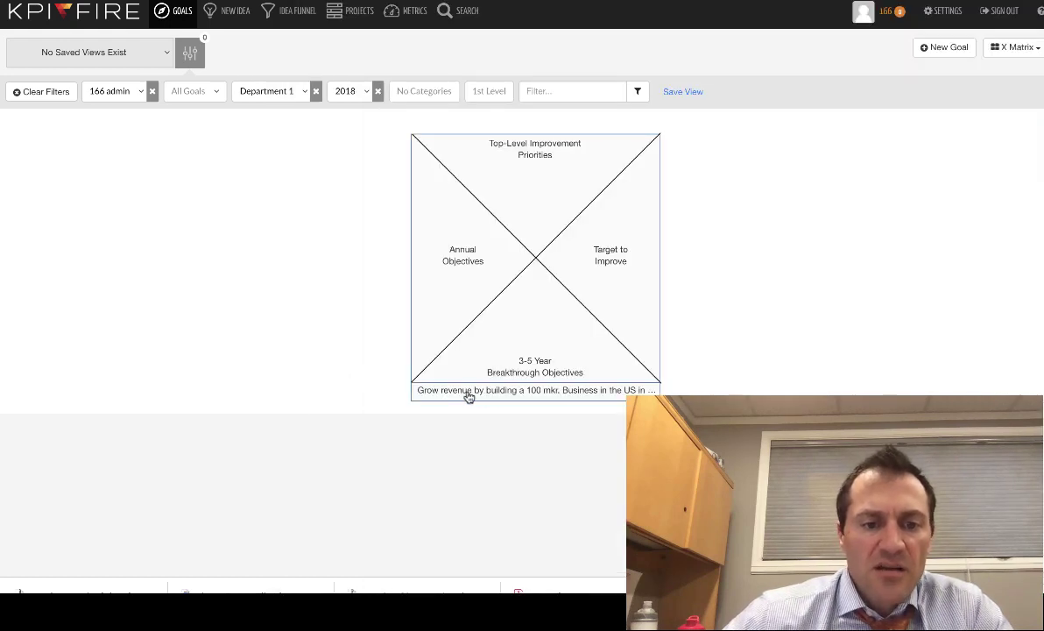
Step: Add "Grow revenue by building a 50 mkr. Business in the US in 2019." as a Department 1 supporting goal of the 100 mkr. goal
left_click(497, 393)
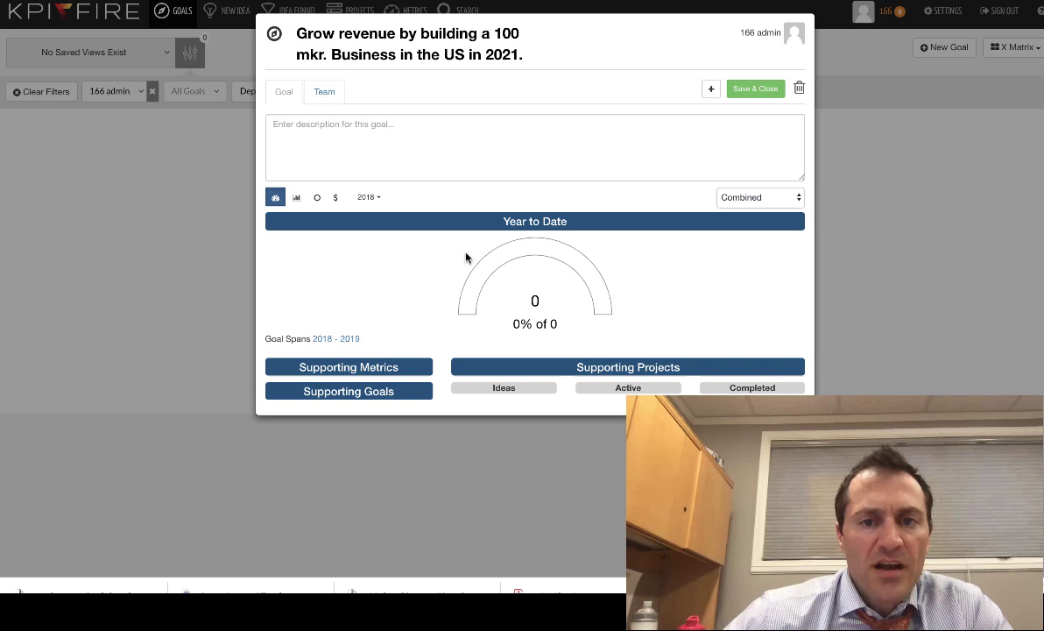
left_click(710, 88)
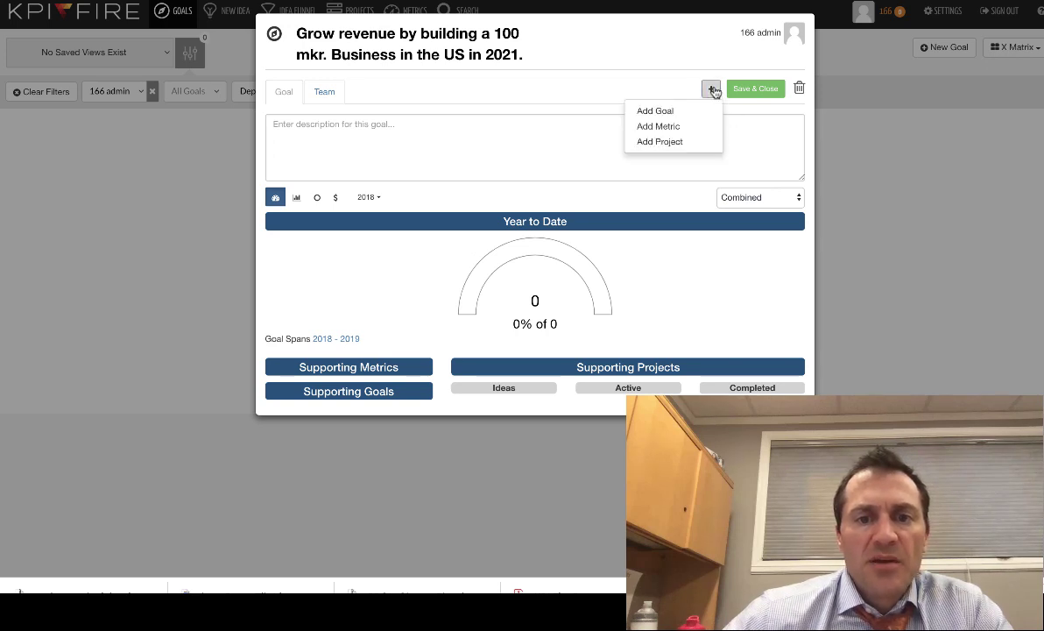
left_click(658, 114)
left_click(504, 88)
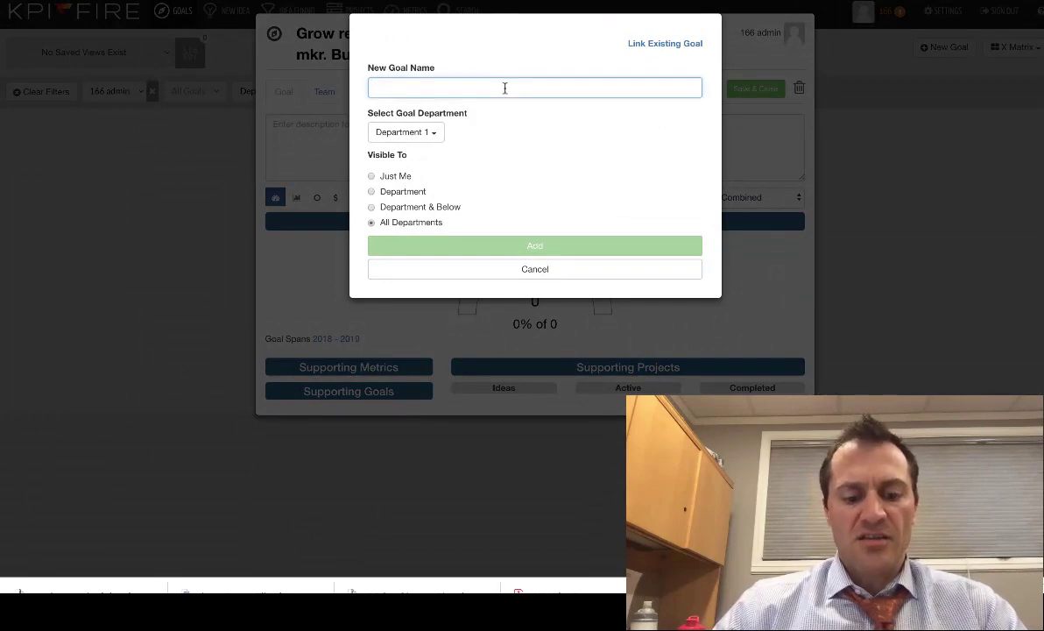
key("ctrl+v")
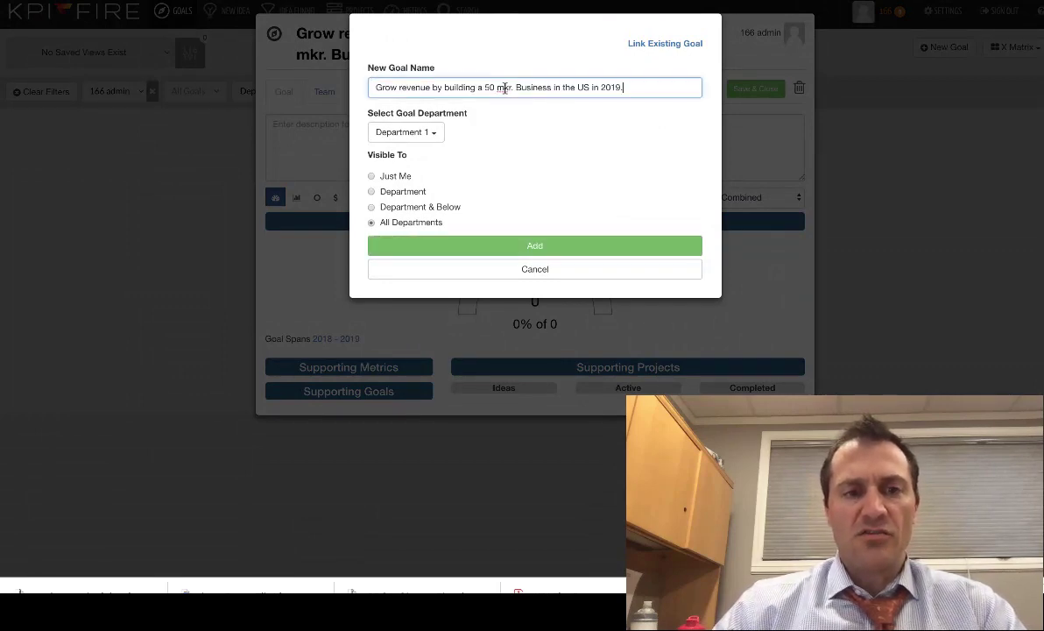
left_click(443, 137)
left_click(439, 127)
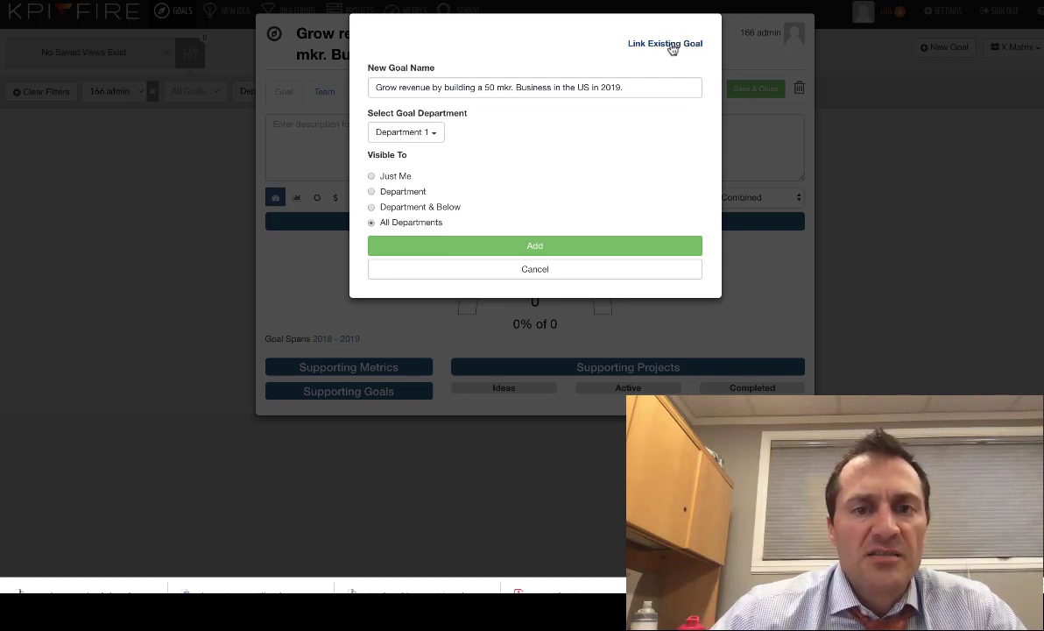
left_click(535, 246)
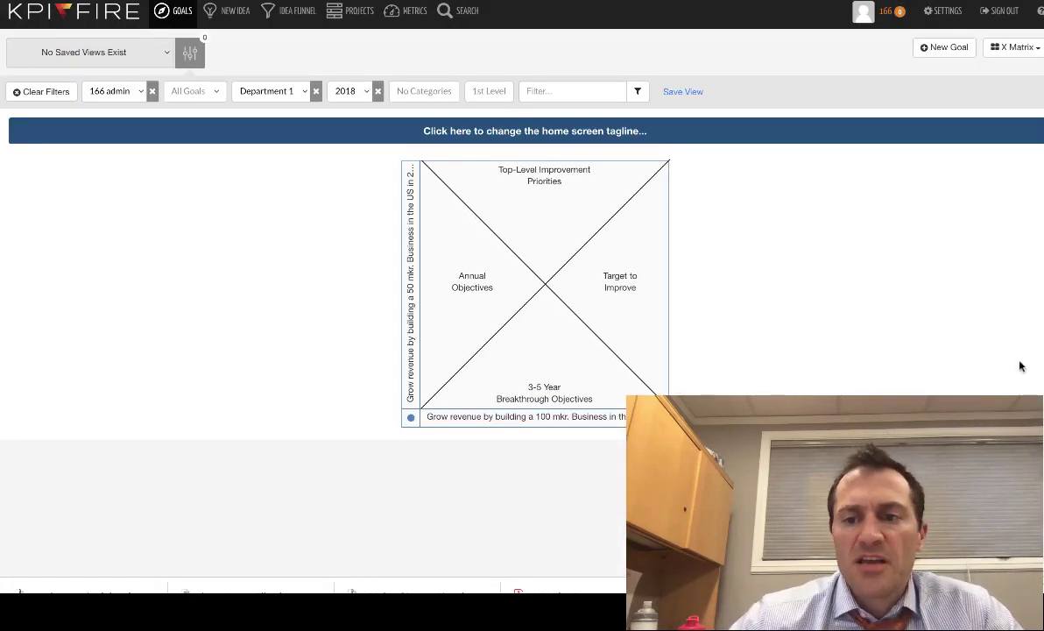
Step: Copy the strategic priority about hiring 5 sales reps from the Excel matrix and return to KPI Fire
key("alt+Tab")
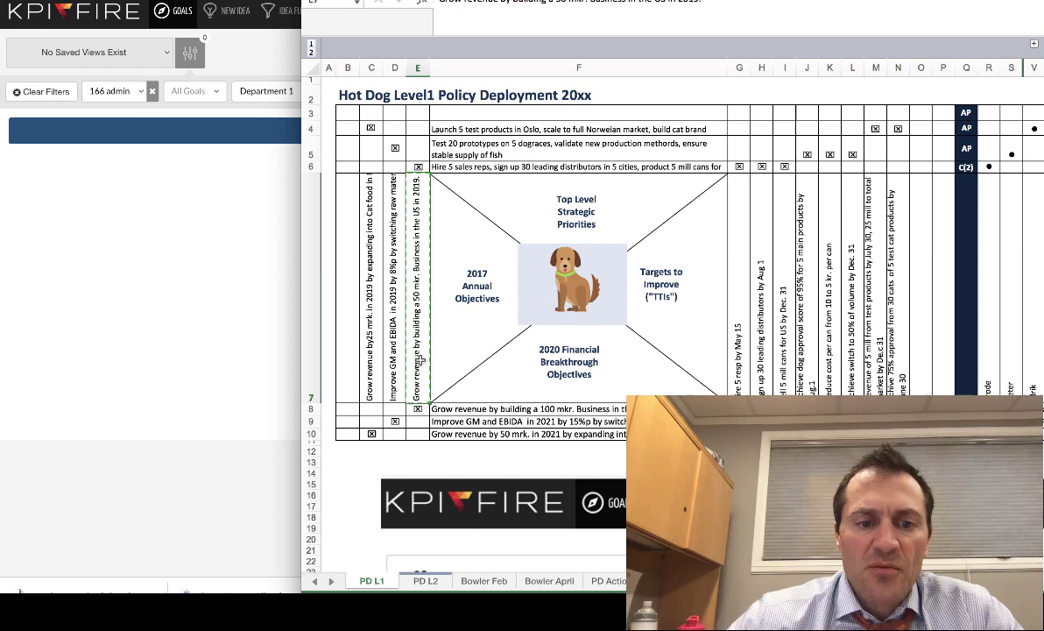
left_click(490, 167)
key("ctrl+c")
left_click(218, 244)
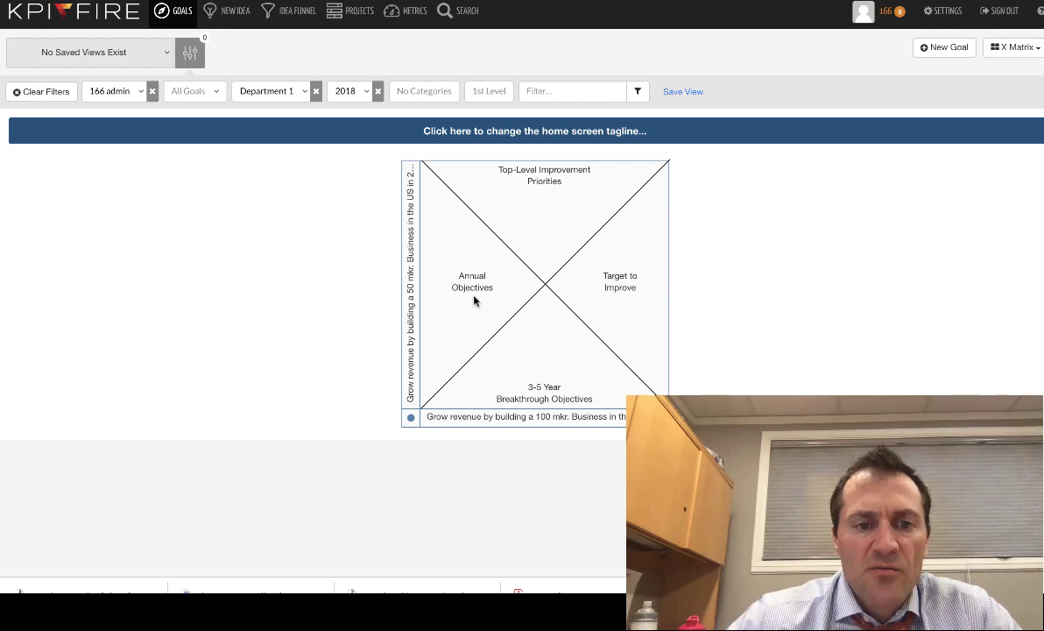
Step: Add "Hire 5 sales reps, sign up 30 leading distributors in 5 cities, product 5 mill cans for US market" as a supporting goal of the 50 mkr. goal
left_click(412, 298)
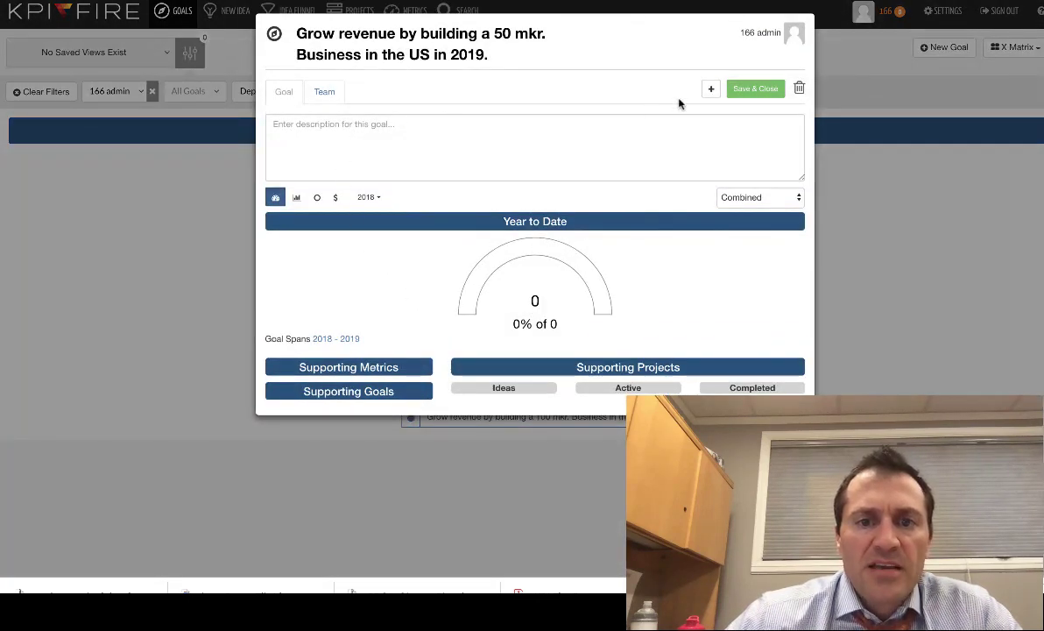
left_click(711, 91)
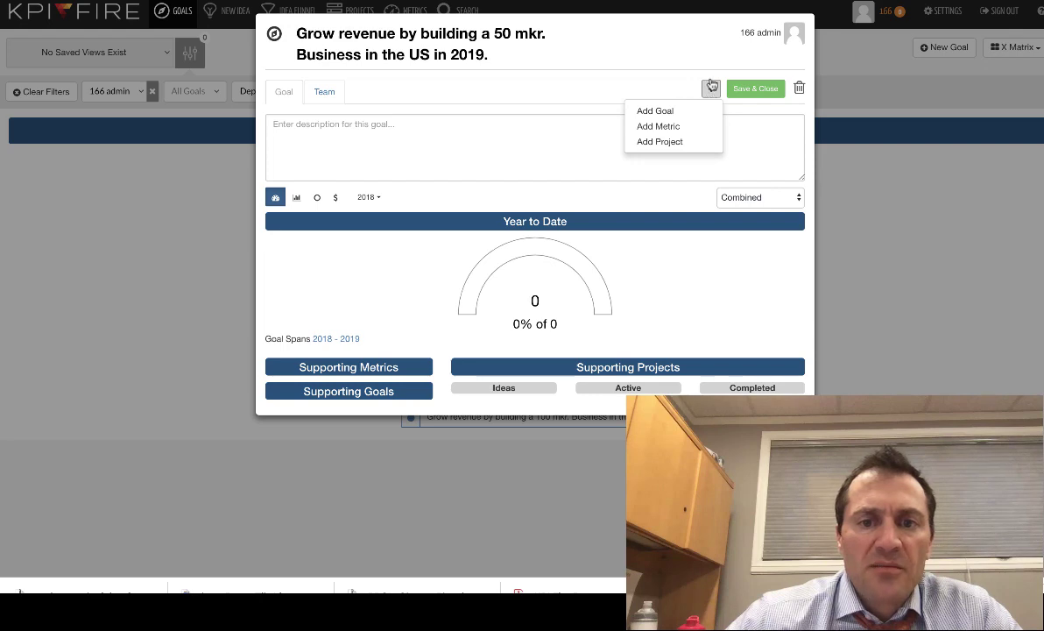
left_click(657, 111)
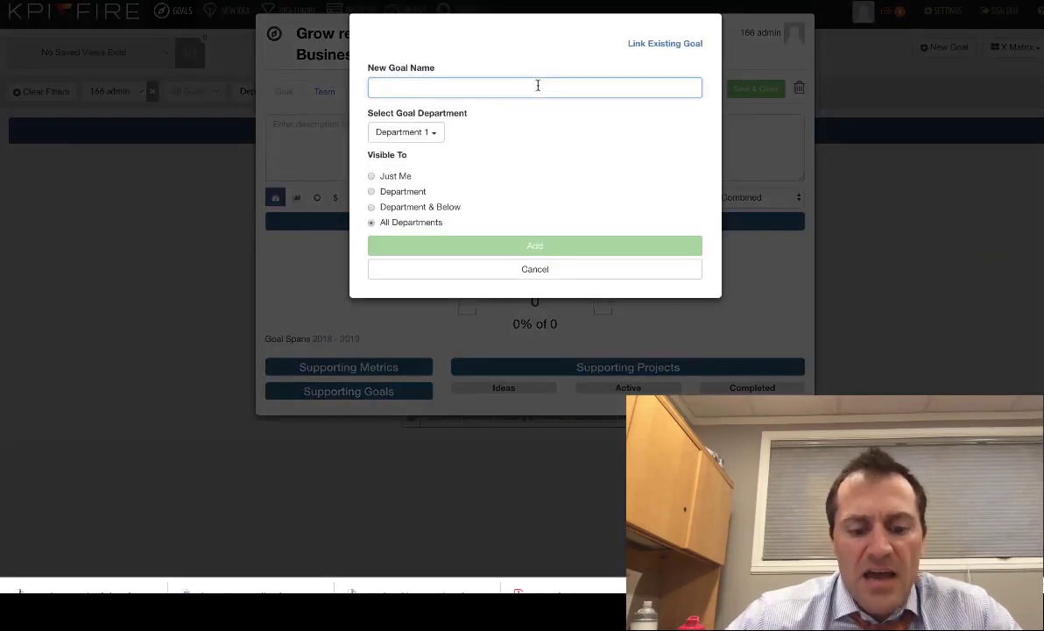
key("ctrl+v")
left_click(550, 244)
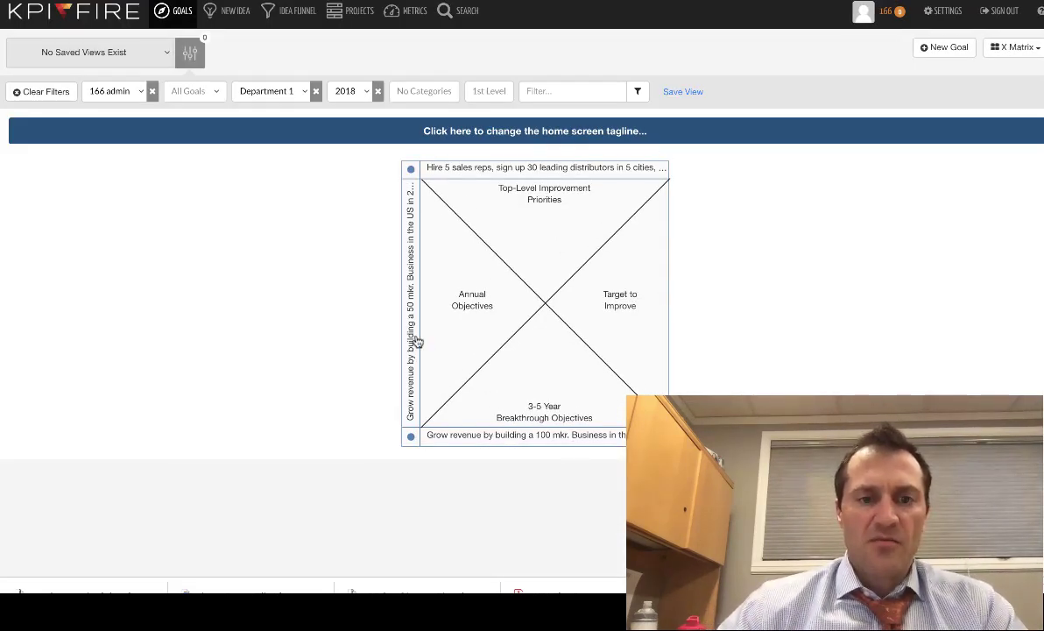
Step: Copy the "Hire 5 resp by May 15" target from the Excel matrix and return to KPI Fire
key("alt+Tab")
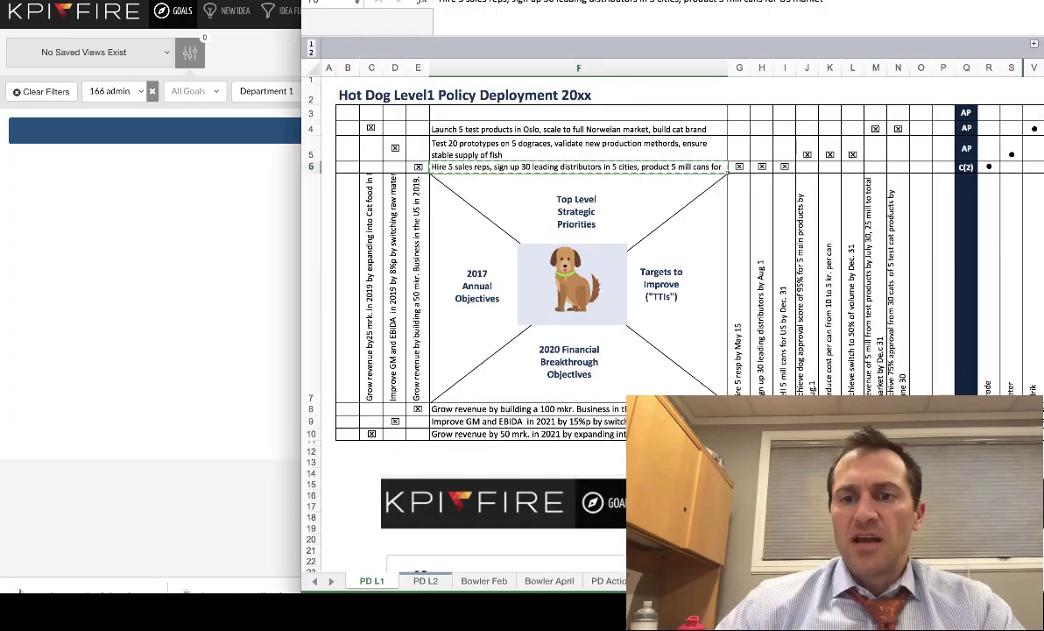
left_click(739, 368)
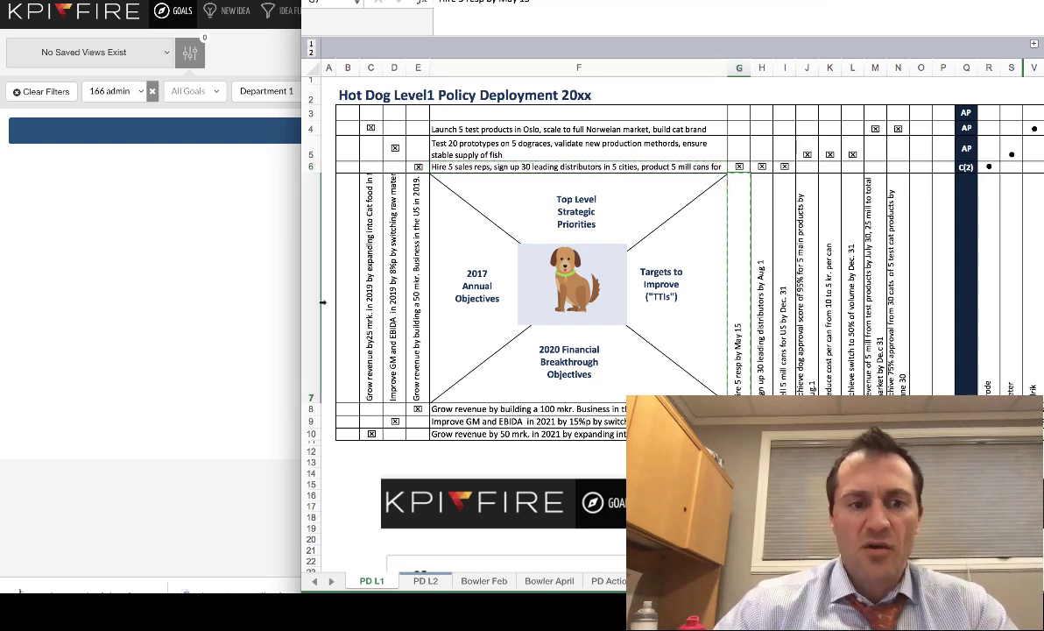
left_click(269, 311)
Step: Add the metric "Hire 5 resp by May 15" to the "Hire 5 sales reps" goal in Department 1, visible to all departments
left_click(538, 169)
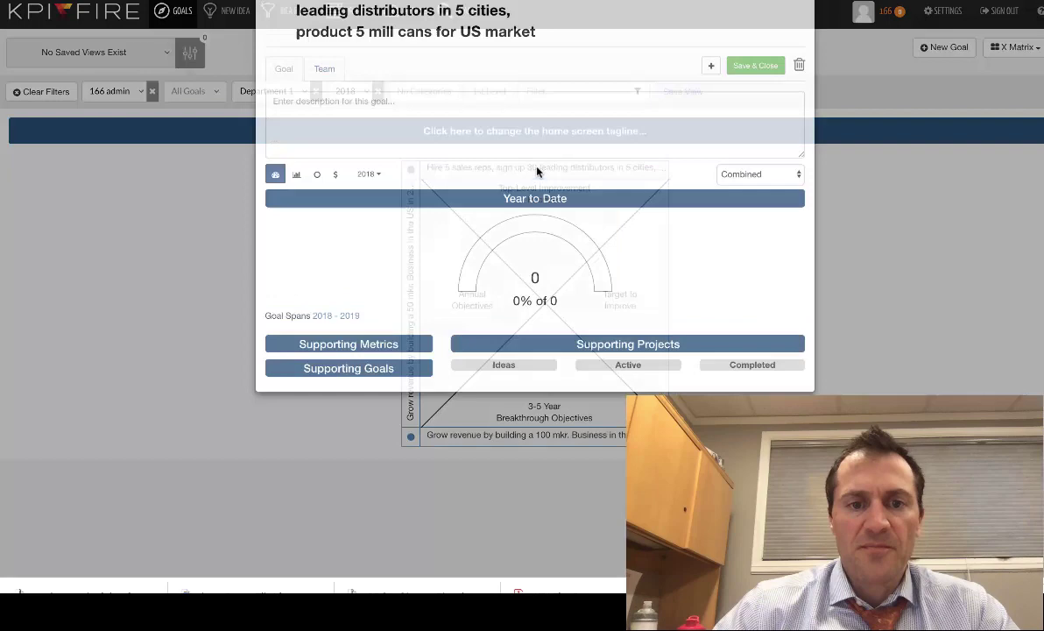
left_click(710, 111)
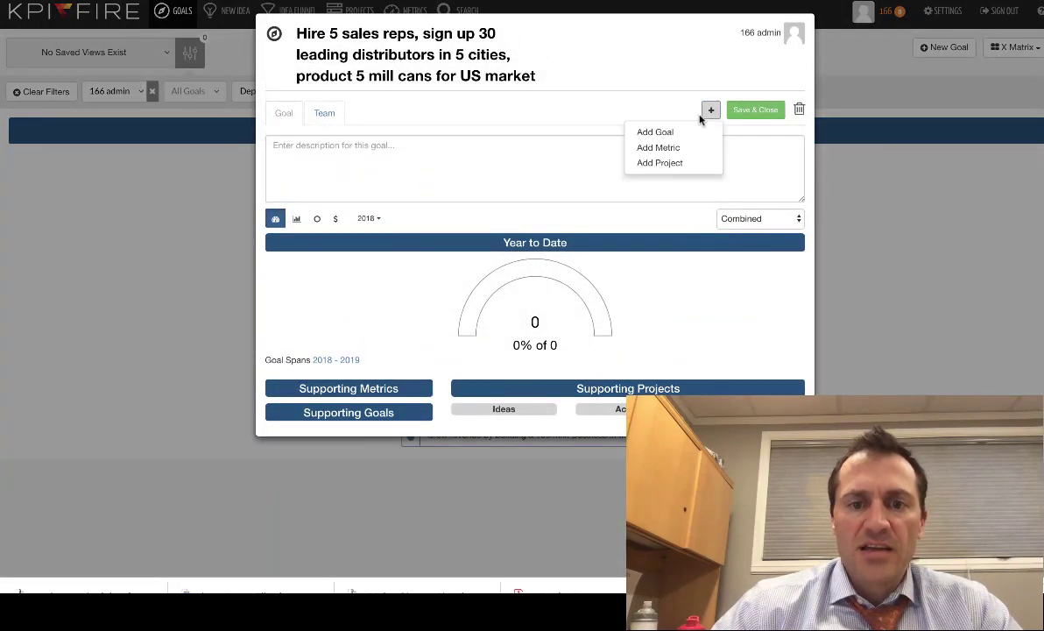
left_click(657, 148)
left_click(505, 93)
type("Hire 5 resp by May 15")
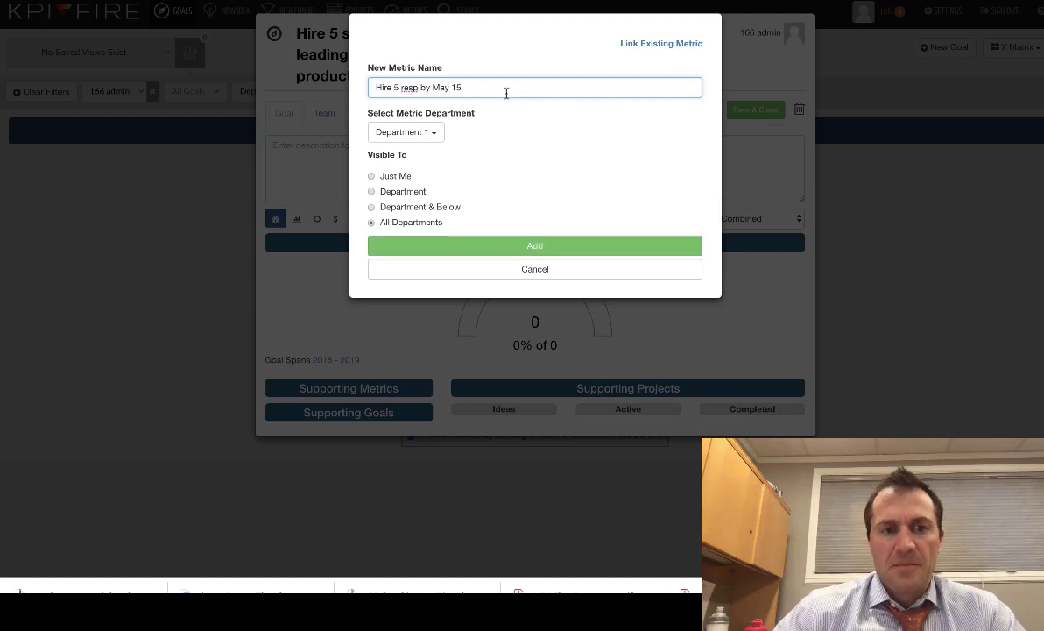
left_click(526, 245)
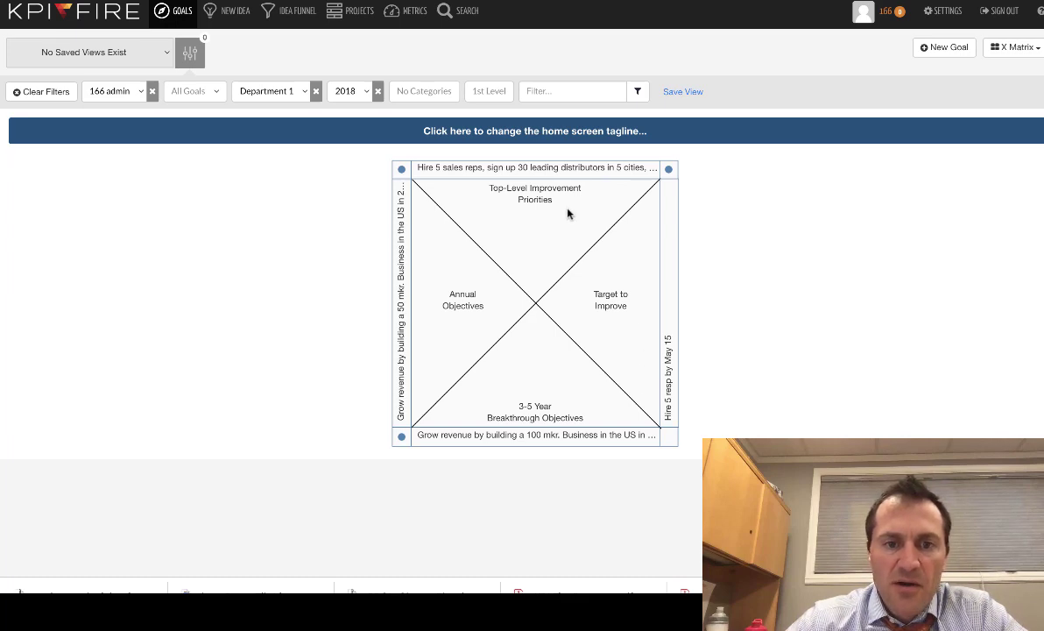
Step: Copy the "Sign up 30 leading distributors by Aug 1" target from the Excel matrix and return to KPI Fire
key("alt+Tab")
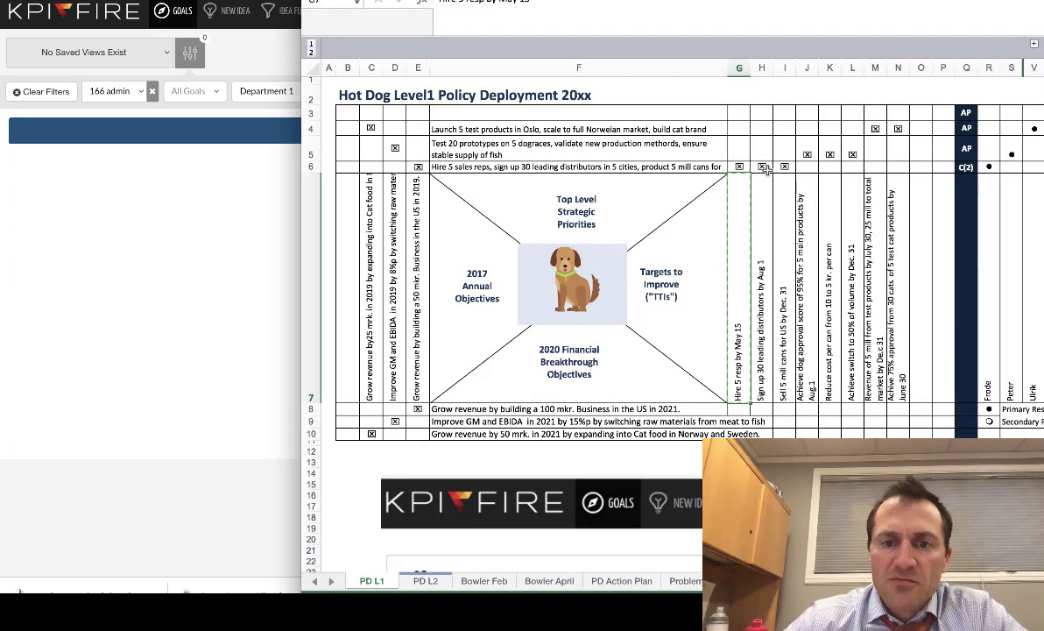
left_click(762, 346)
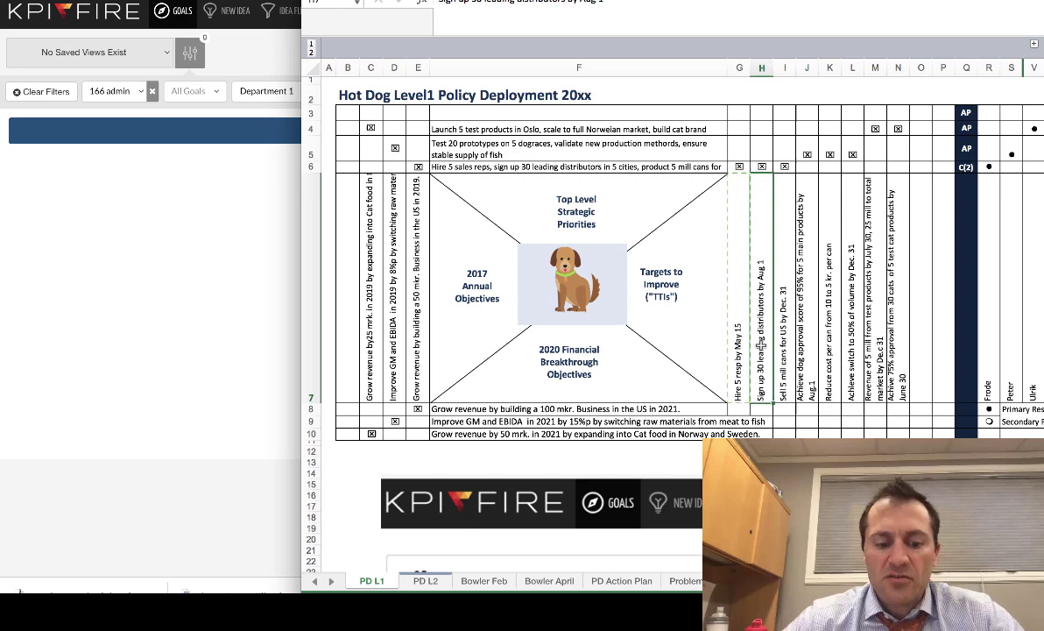
left_click(199, 323)
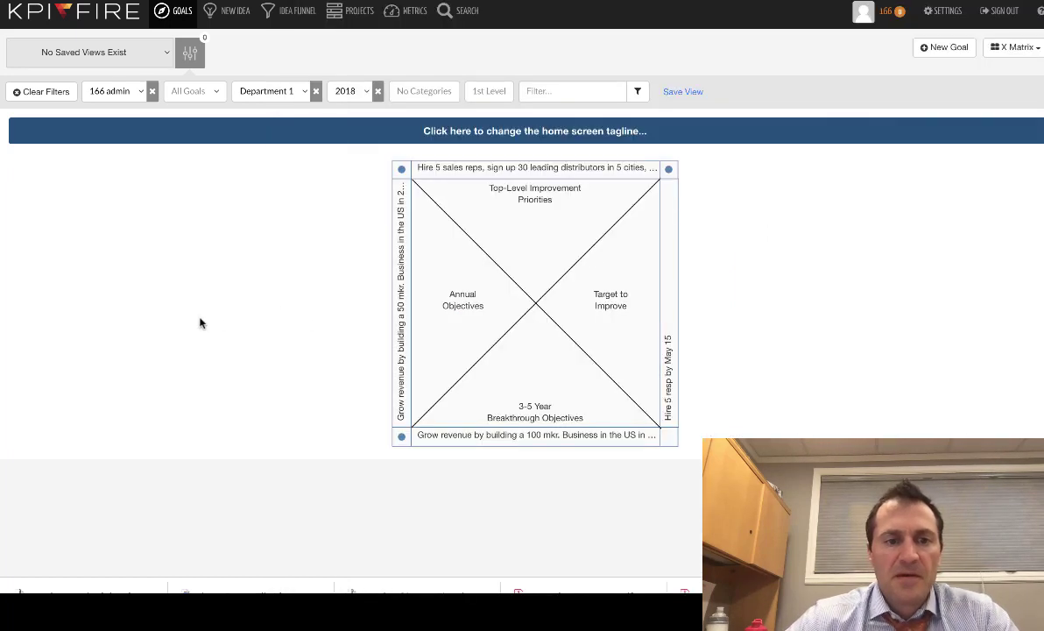
Step: Add the metric "Sign up 30 leading distributors by Aug 1" to the "Hire 5 sales reps" goal in Department 1
left_click(545, 170)
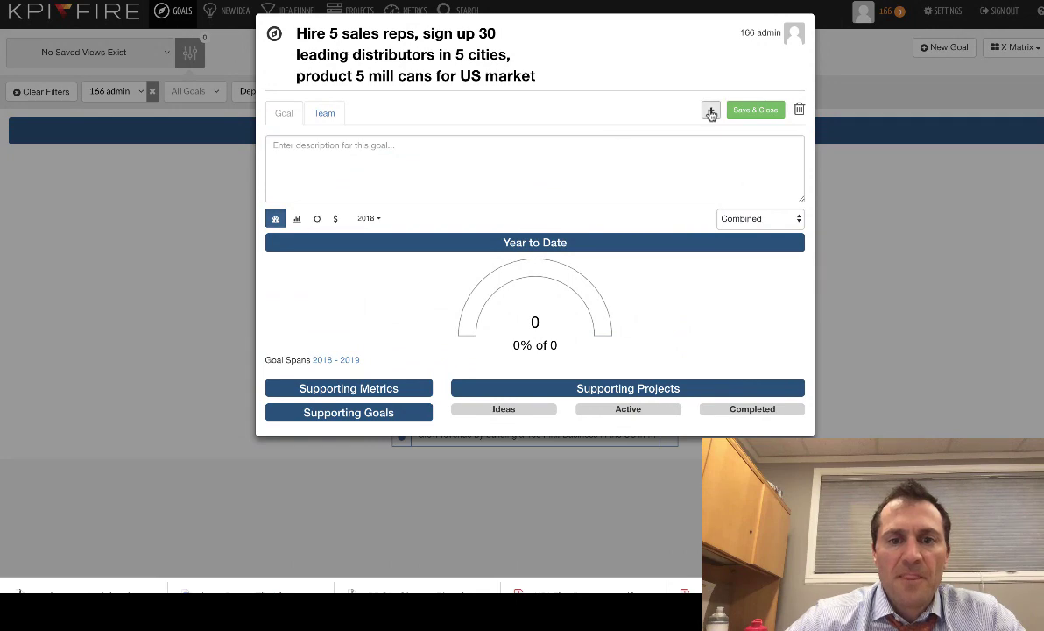
left_click(710, 110)
left_click(675, 145)
left_click(505, 92)
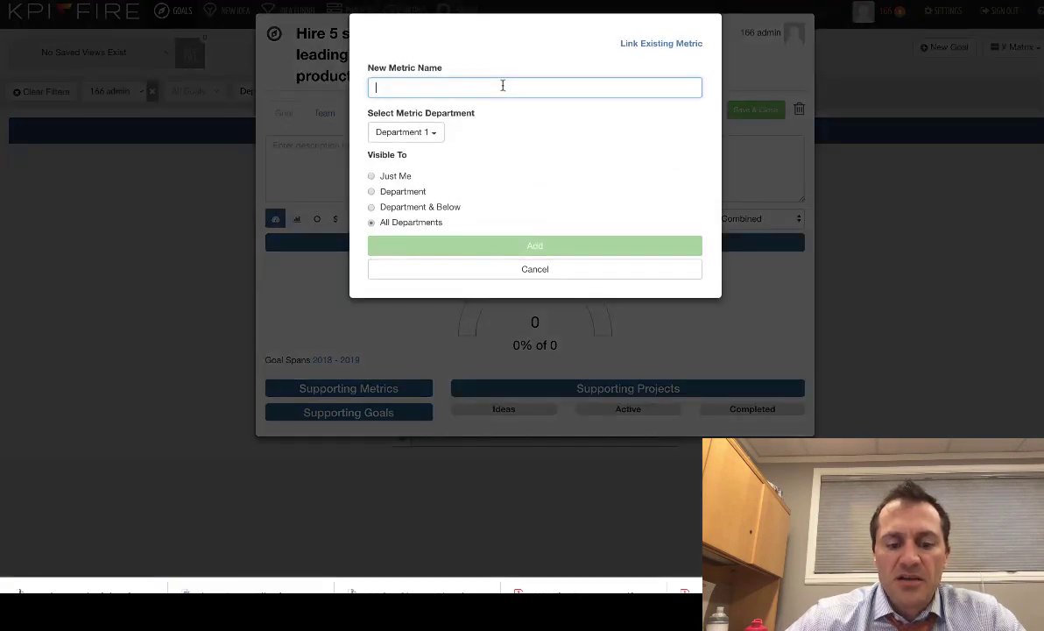
type("Sign up 30 leading distributors by Aug 1")
left_click(531, 246)
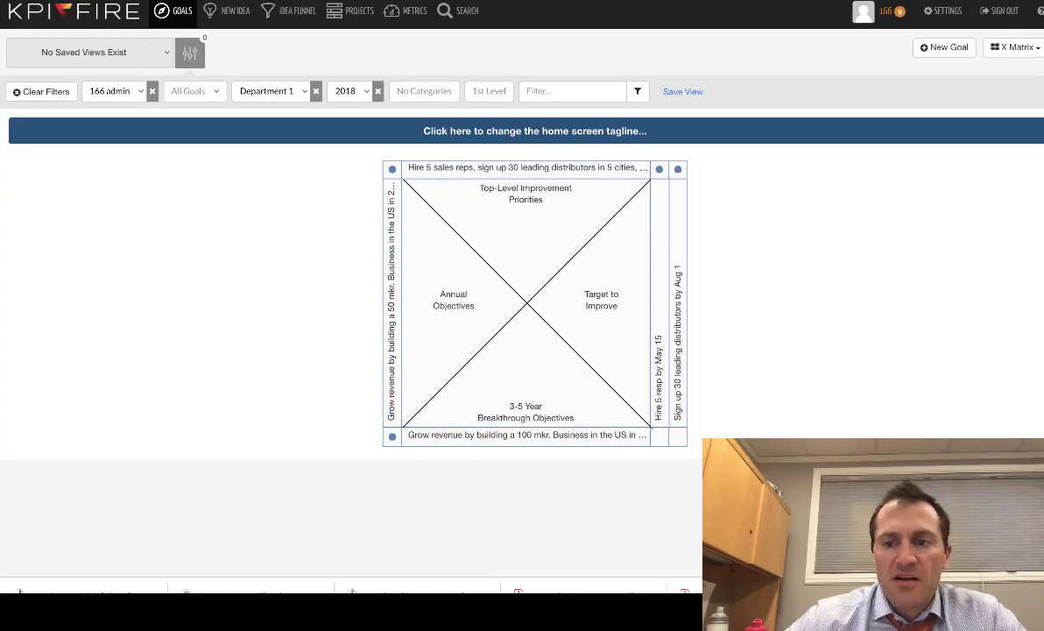
Step: Copy the "Sell 5 mill cans for US by Dec. 31" target from Excel and add it in KPI Fire as a metric of the "Hire 5 sales reps" goal
key("alt+Tab")
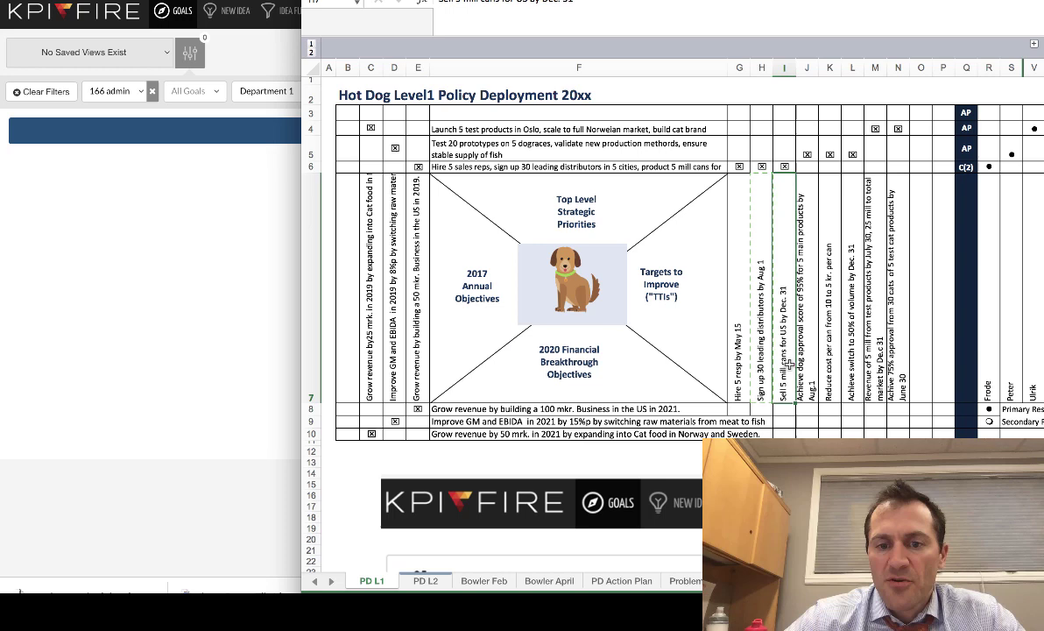
left_click(250, 377)
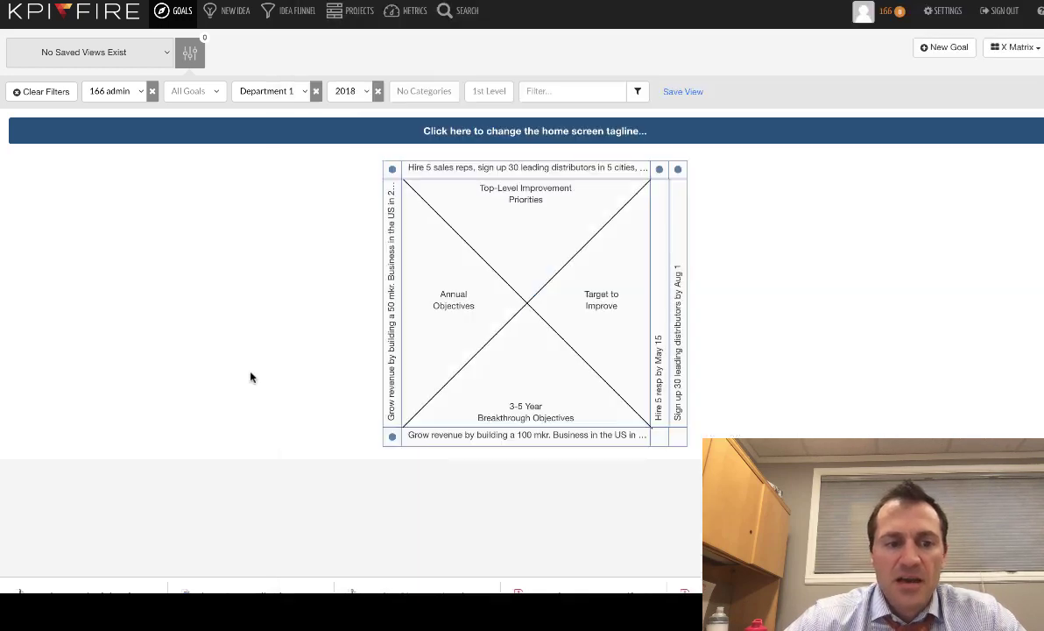
left_click(559, 169)
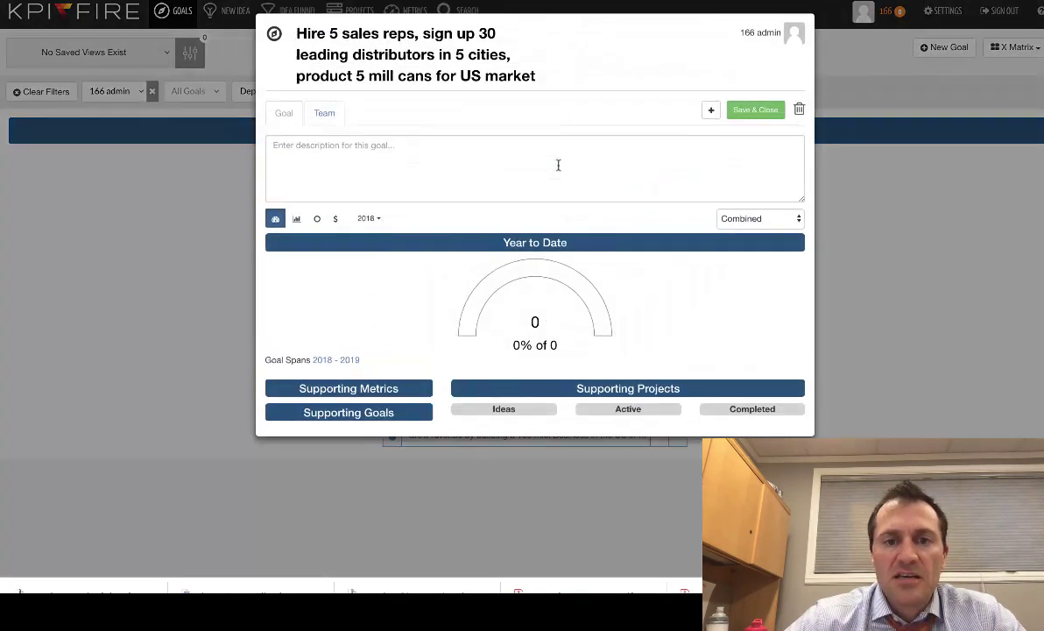
left_click(711, 111)
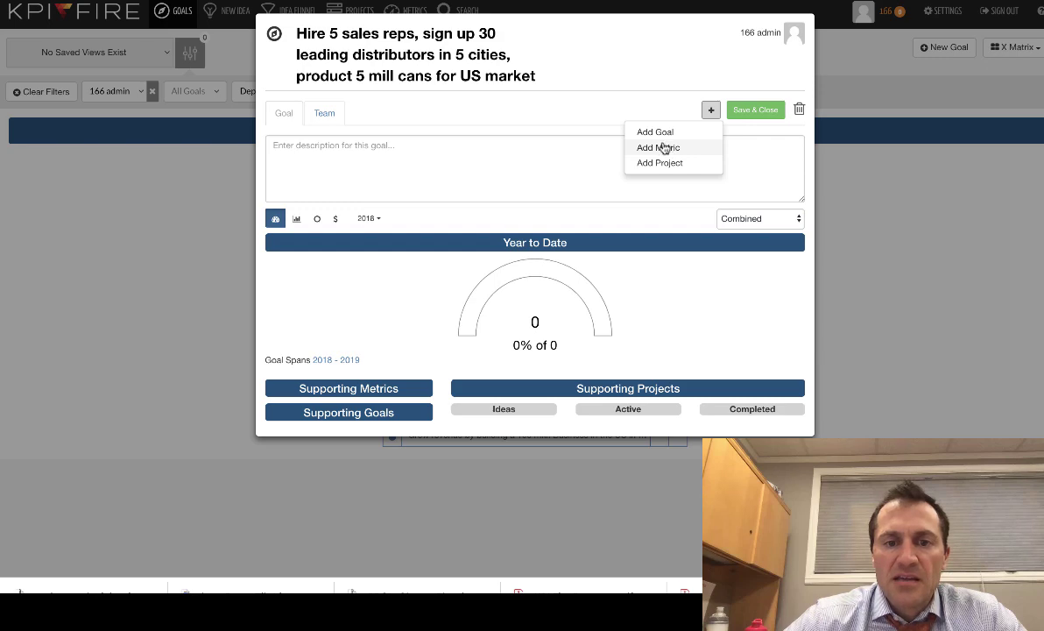
left_click(664, 148)
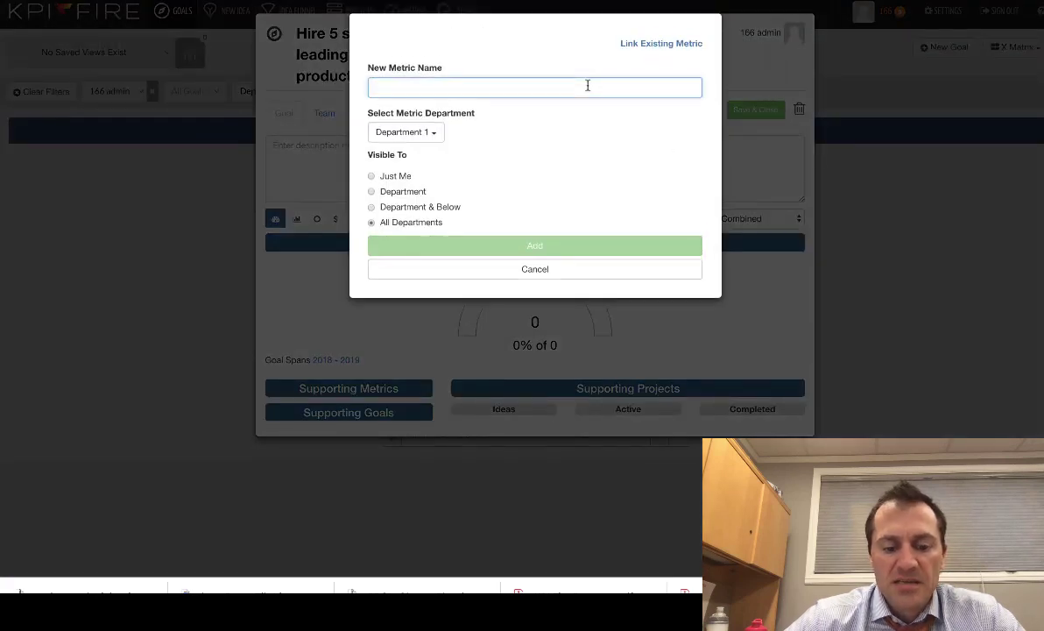
type("Sell 5 mill cans for US by Dec. 31")
left_click(535, 246)
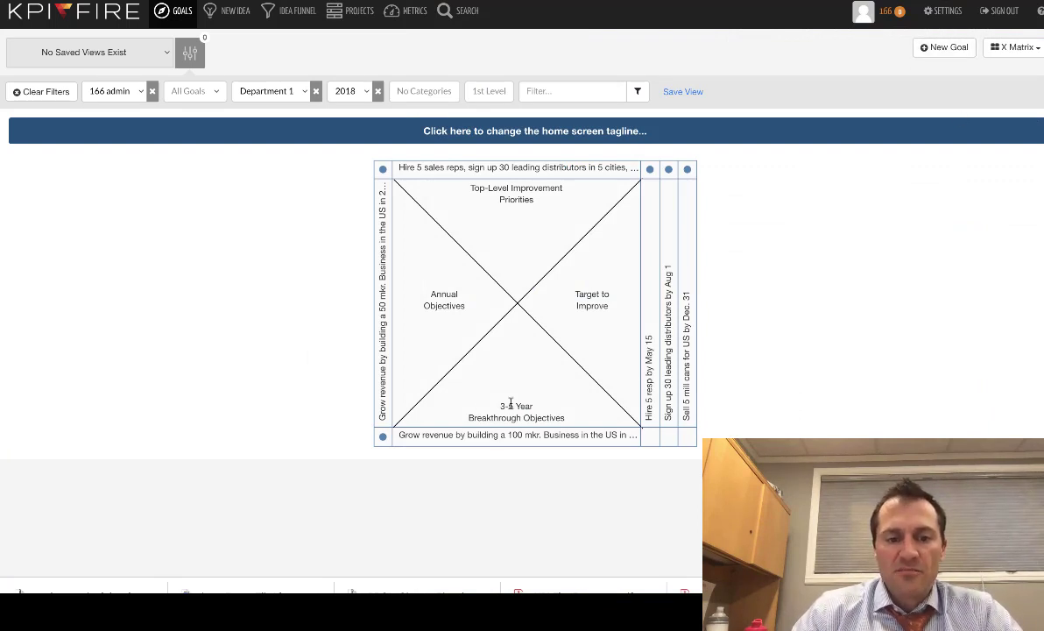
Step: Add a Department 1 goal named "Improve GM and EBIDA in 2021 by 15%p by switching raw materials from meat to fish", visible to all departments
left_click(950, 49)
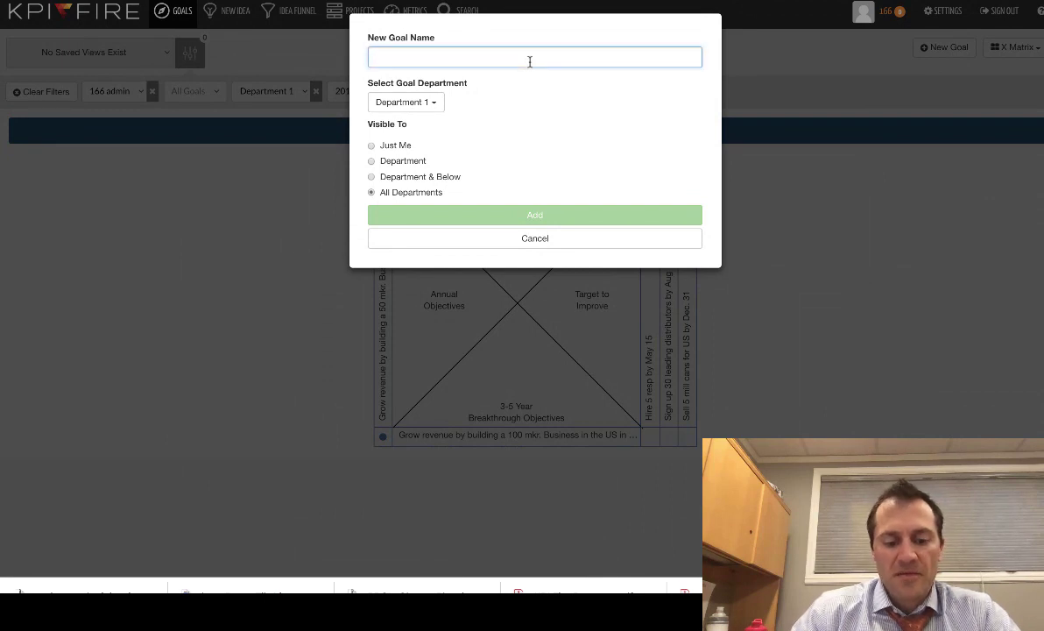
type("Improve GM and EBIDA  in 2021 by 15%p by switching raw materials from meat to fish")
left_click(543, 219)
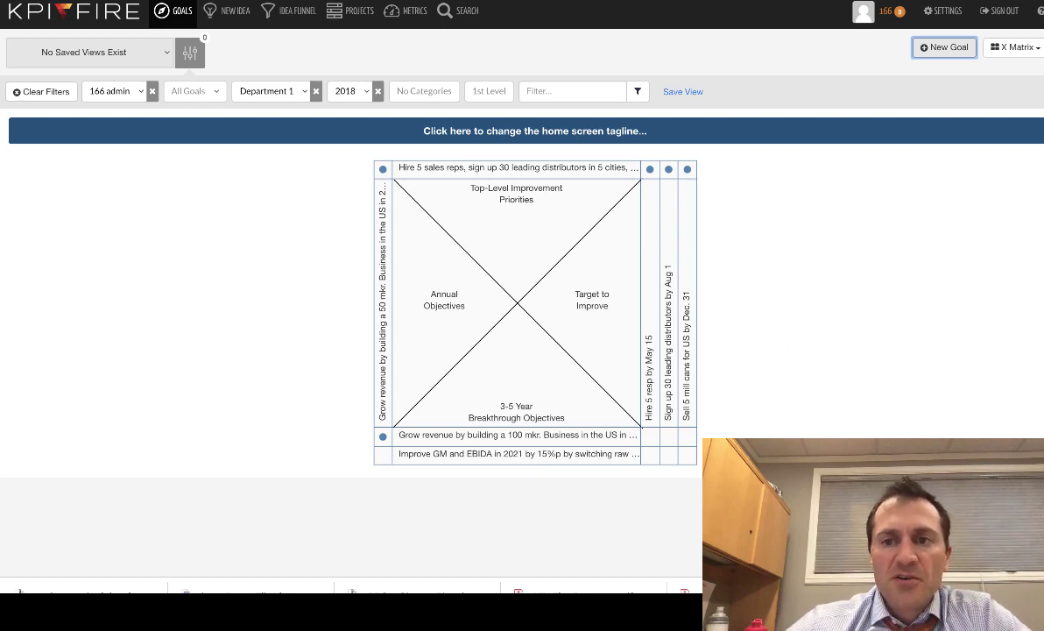
Step: Switch the goals view to Bowling Chart and expand the metrics of the "Hire 5 sales reps" goal
left_click(1036, 49)
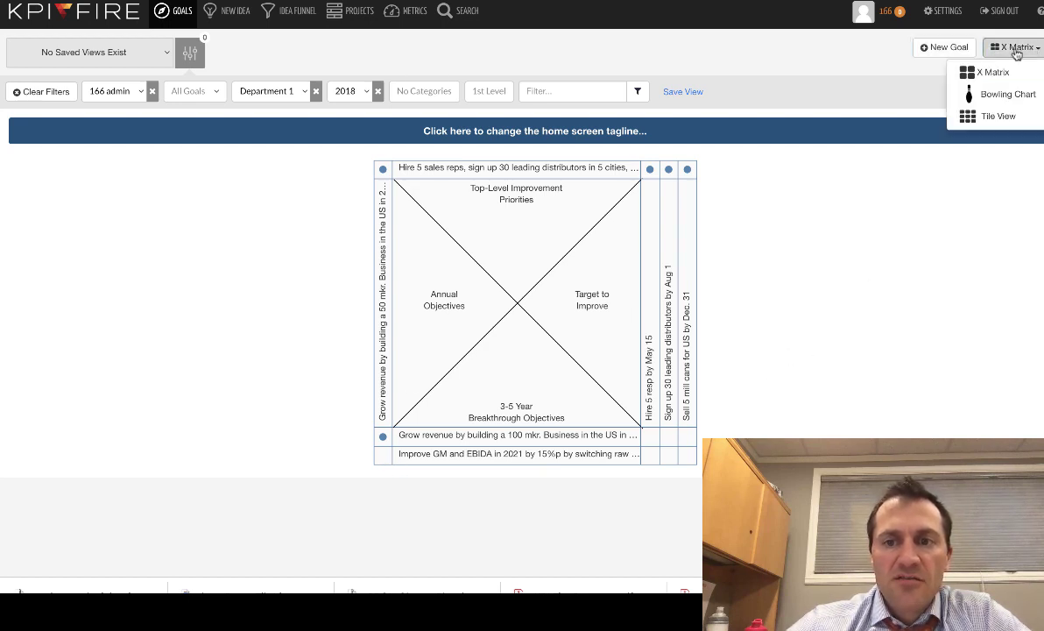
left_click(1007, 94)
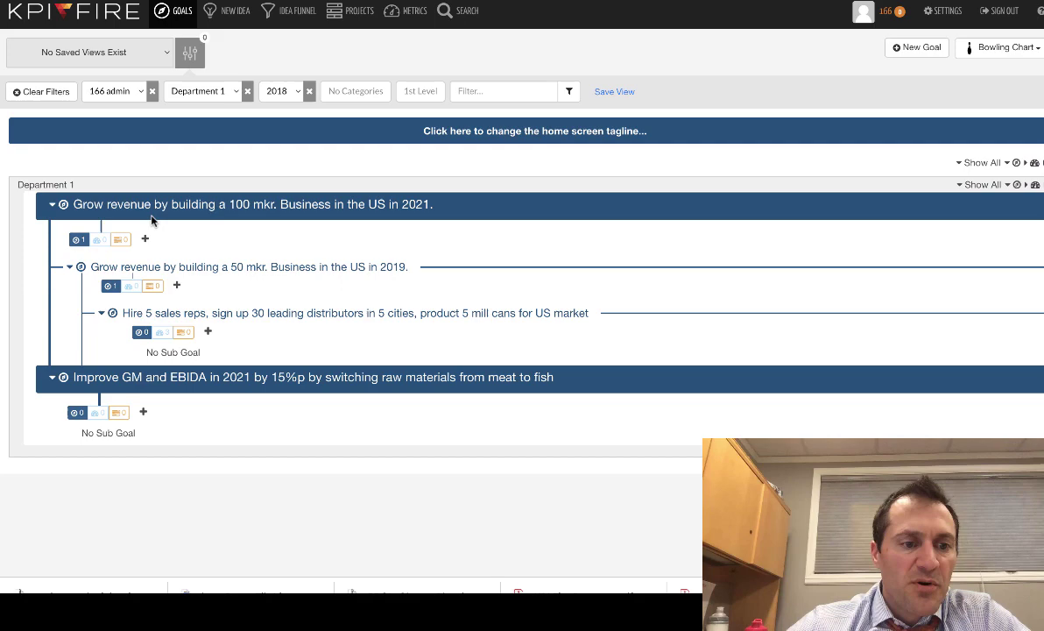
left_click(163, 332)
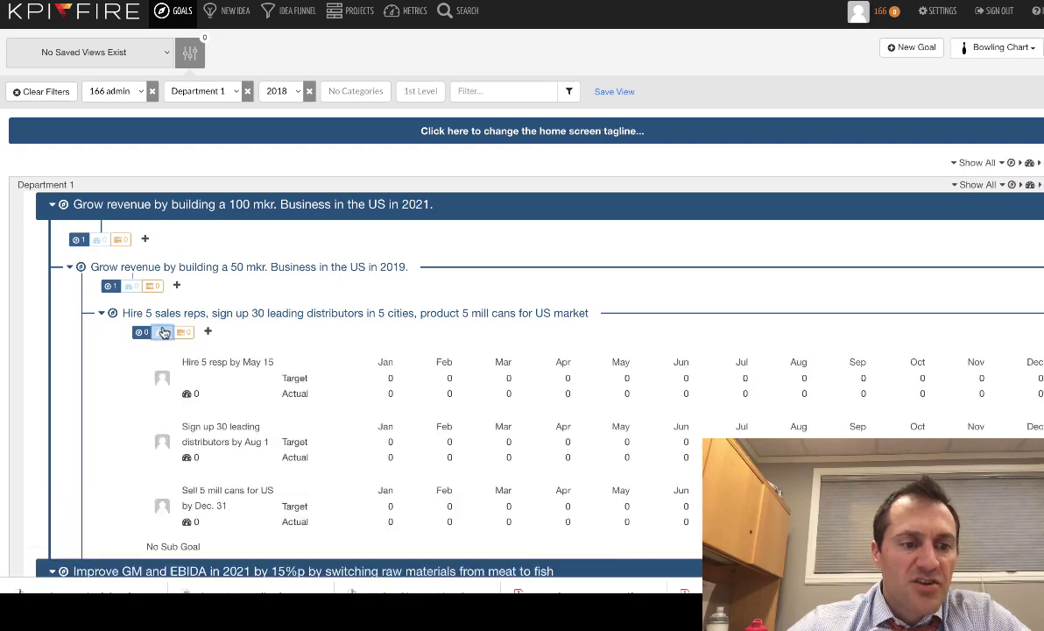
scroll(163, 332, "down", 1)
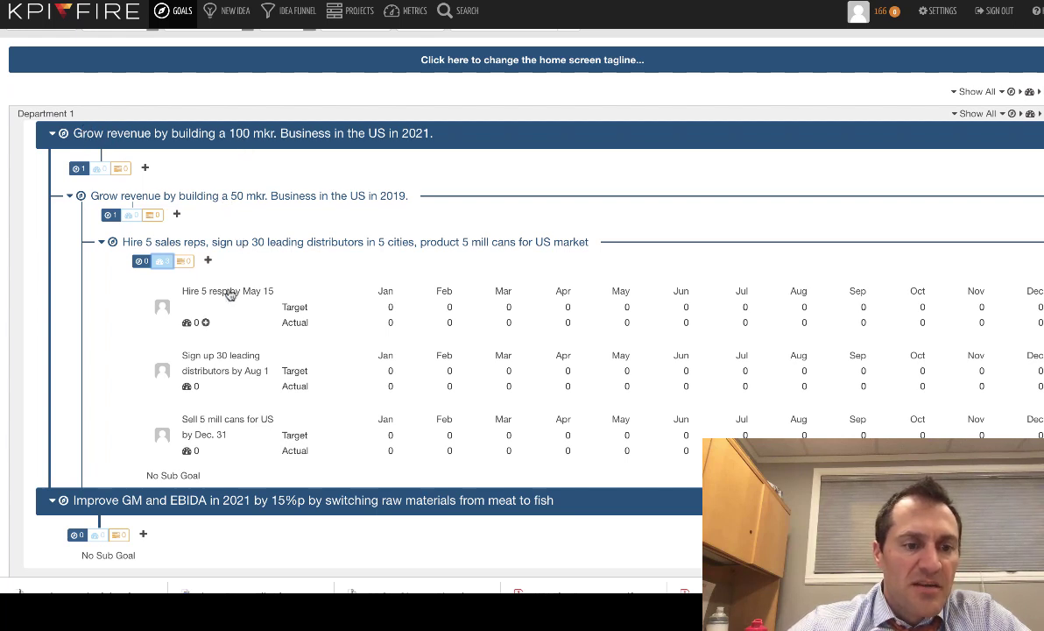
scroll(251, 452, "down", 1)
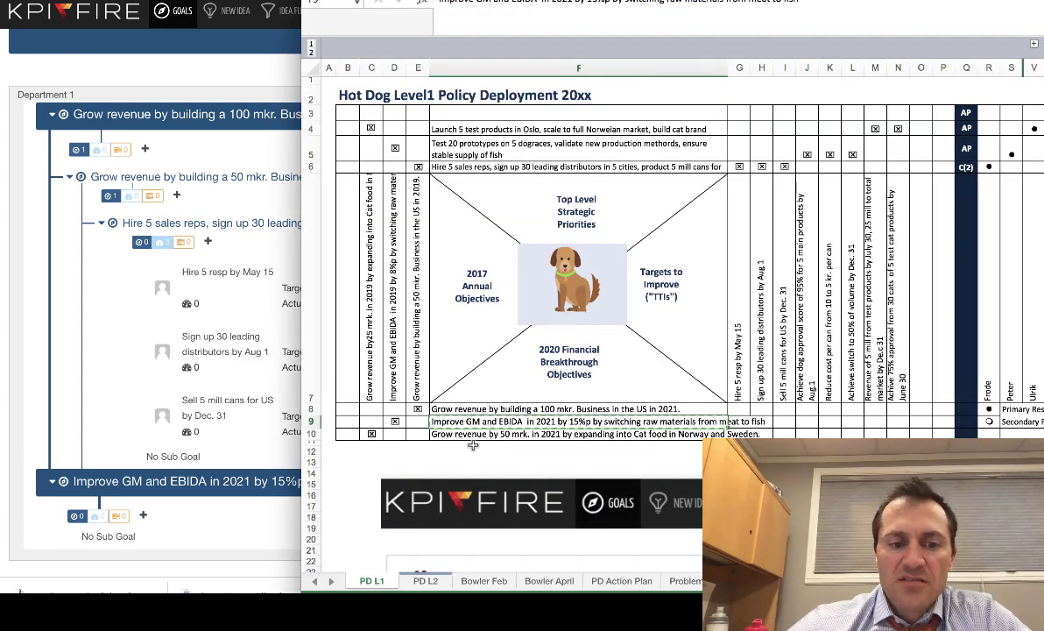
Step: Copy the 2019 GM objective from Excel and add "Improve GM and EBIDA in 2019 by 8%p by switching raw materials from meat to fish" under the 2021 GM goal
left_click(395, 365)
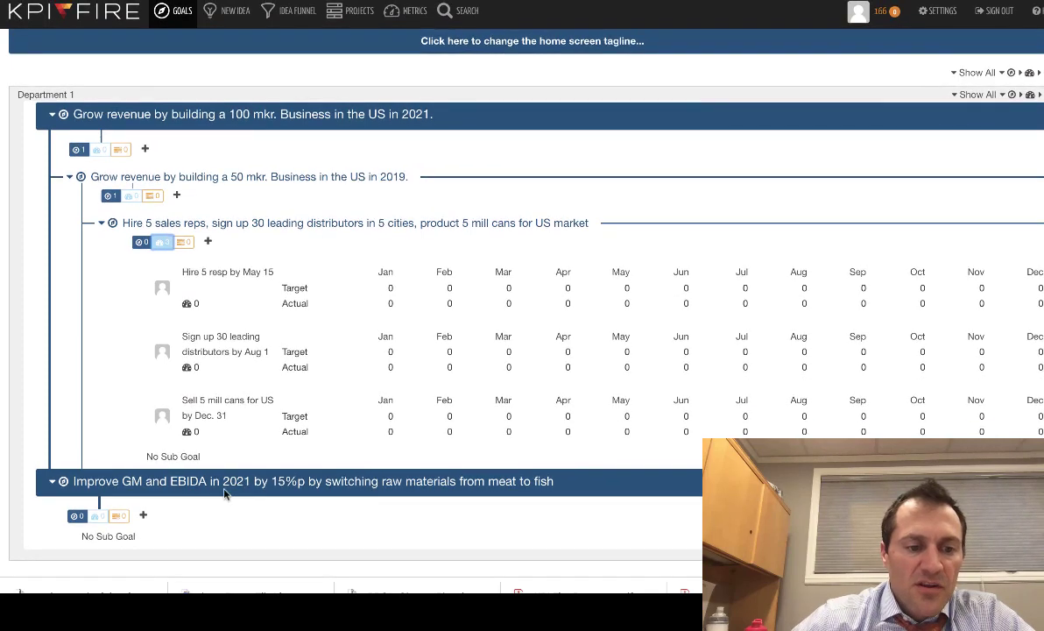
left_click(142, 515)
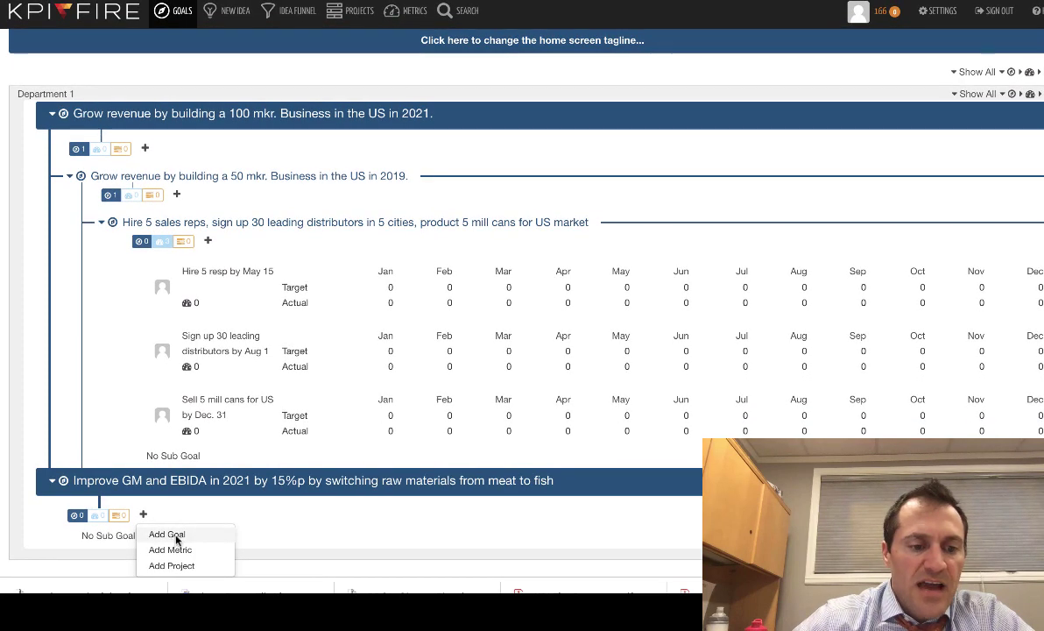
left_click(166, 533)
left_click(402, 90)
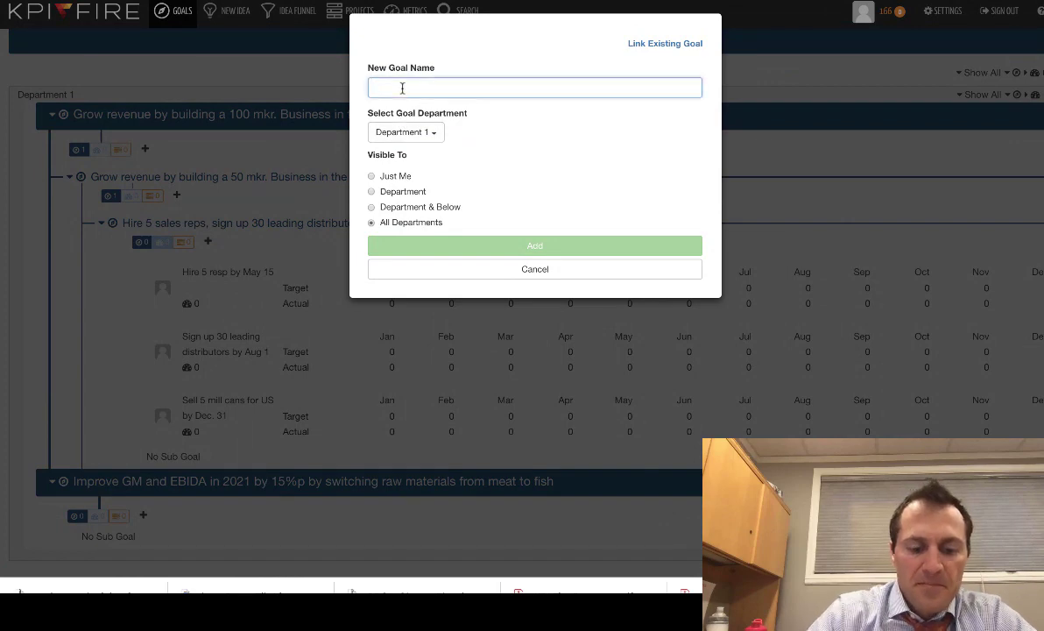
type("Improve GM and EBIDA  in 2019 by 8%p by switching raw materials from meat to fish")
left_click(536, 246)
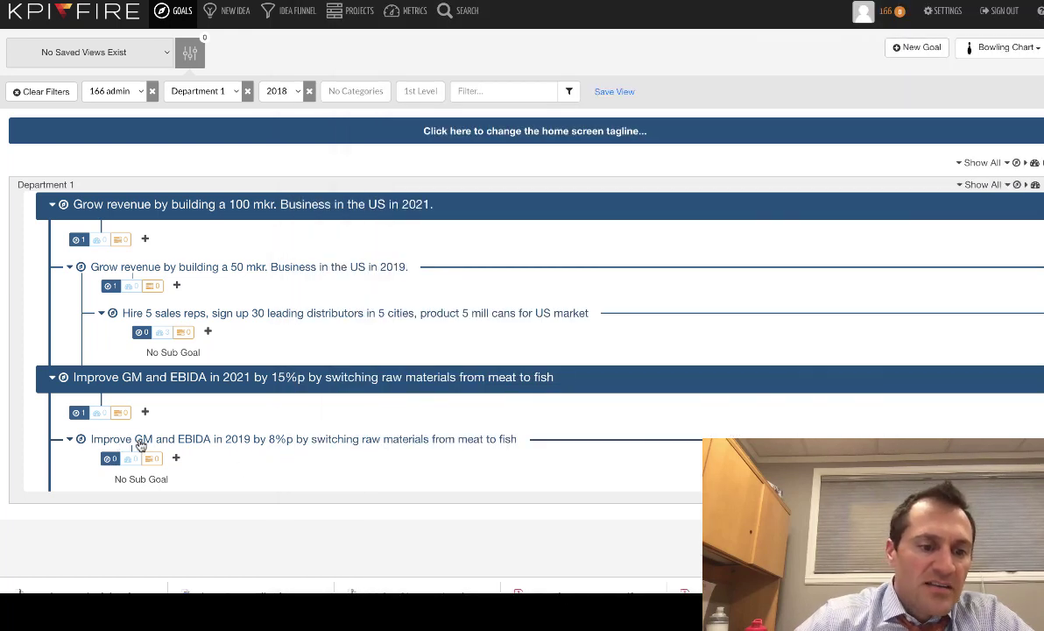
Step: Add the goal "Test 20 prototypes on 5 dograces, validate new production methords, ensure stable supply of fish" under the 2019 GM and EBIDA goal
left_click(176, 459)
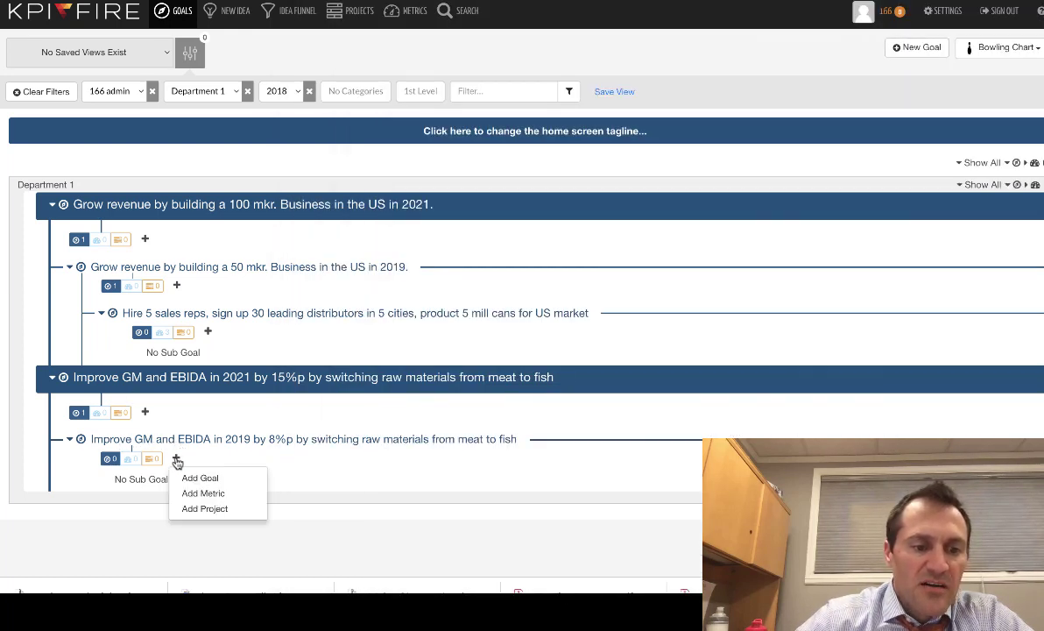
left_click(201, 478)
left_click(420, 85)
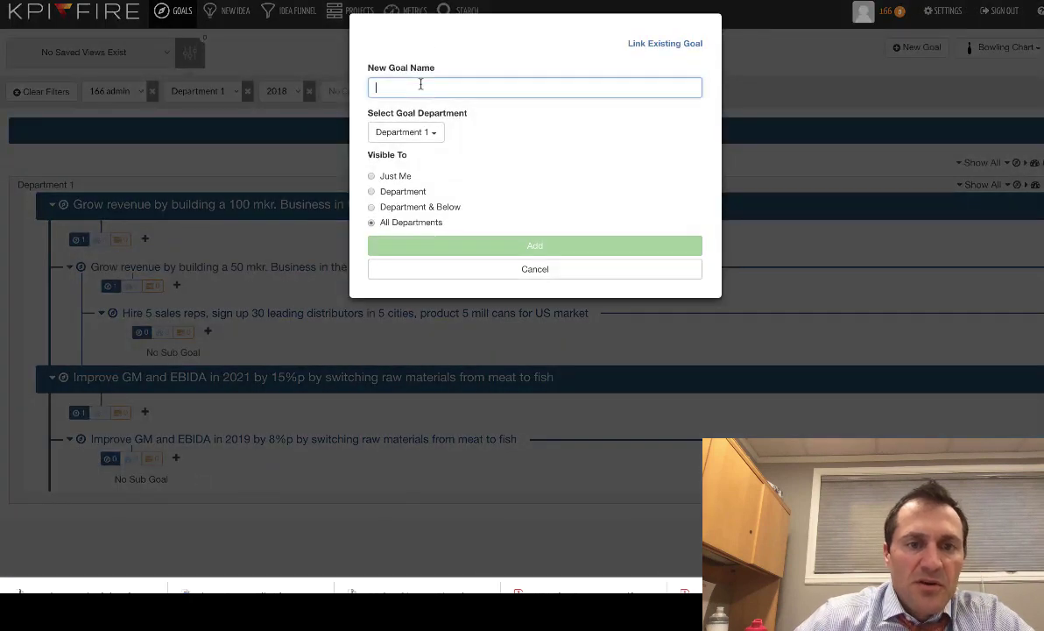
key("ctrl+v")
left_click(534, 246)
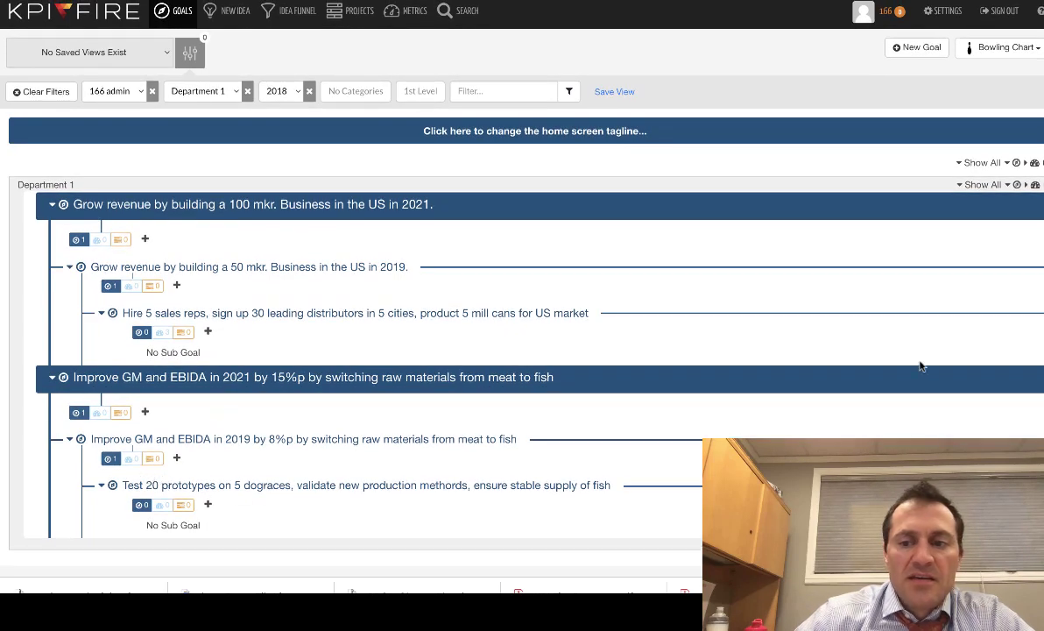
Step: Copy "Achieve dog approval score of 95% for 5 main products by Aug.1" from Excel and add it in KPI Fire as a "Test 20 prototypes" goal metric
key("alt+Tab")
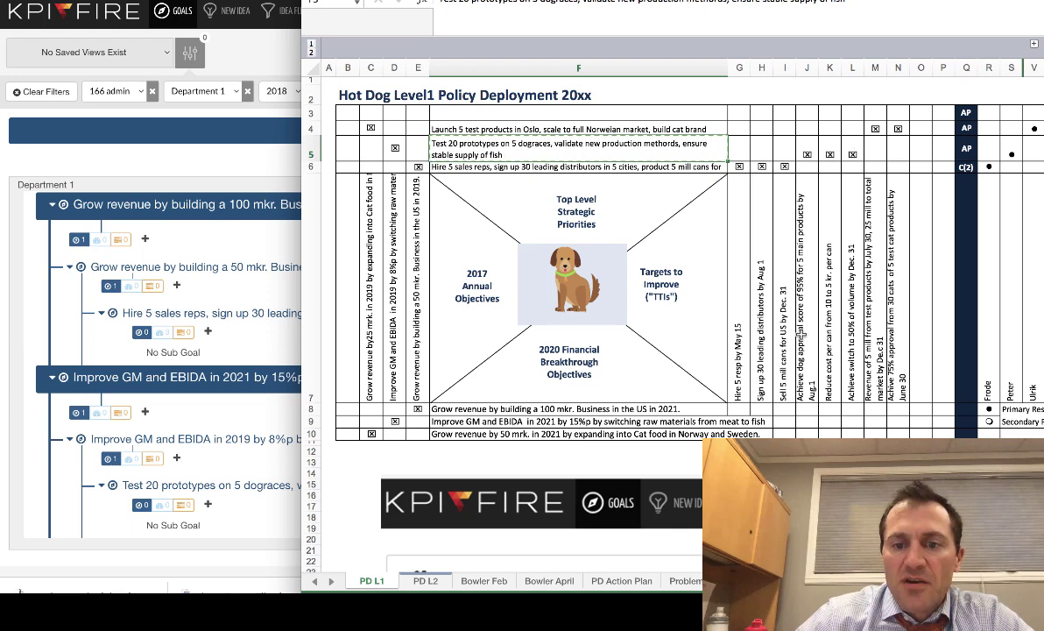
left_click(812, 349)
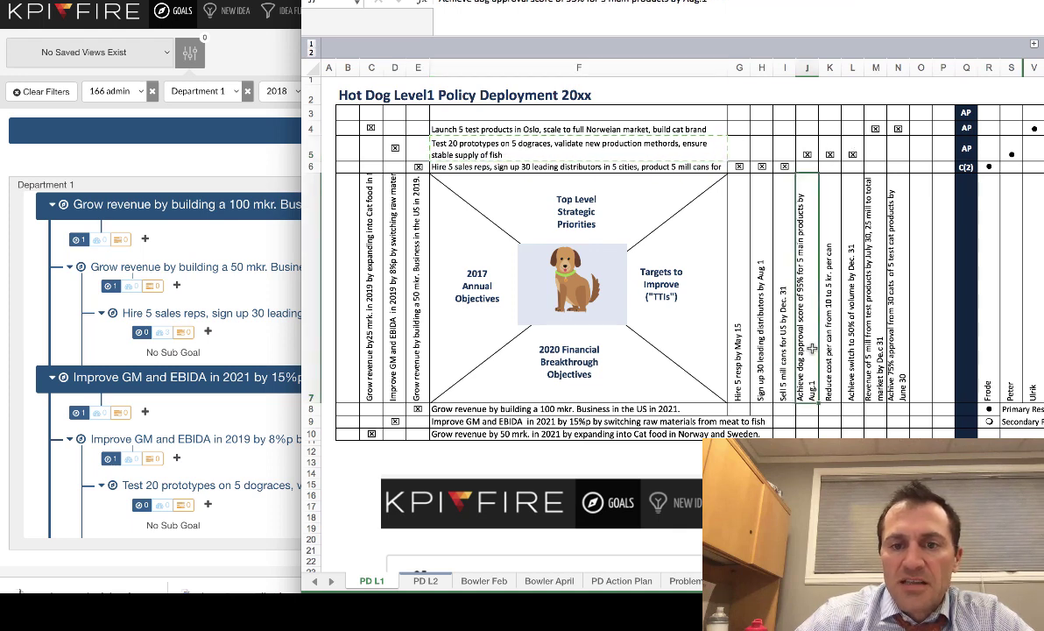
key("ctrl+c")
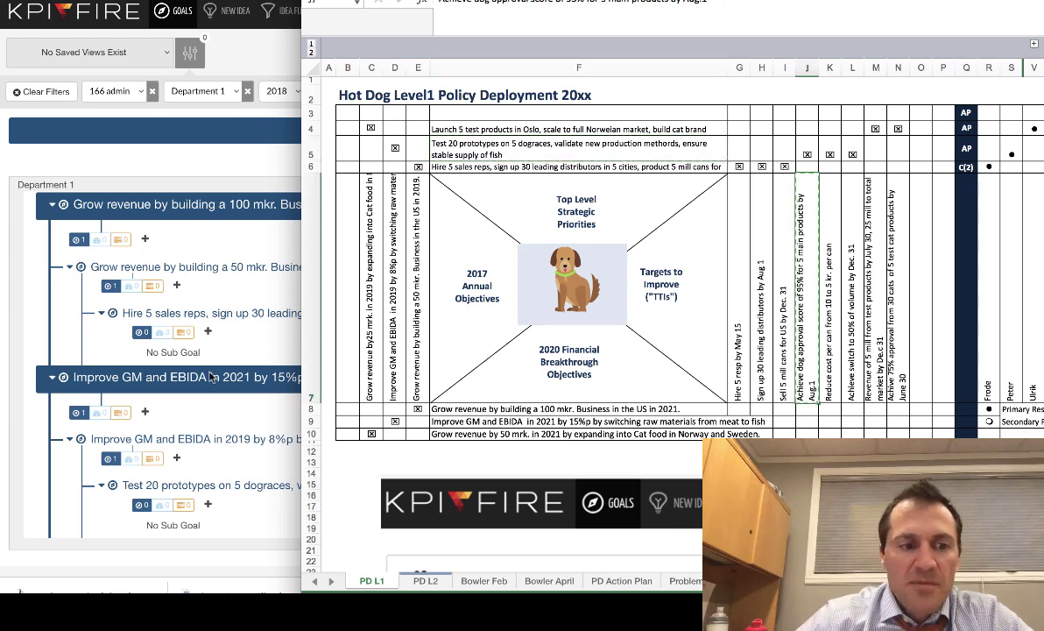
left_click(254, 495)
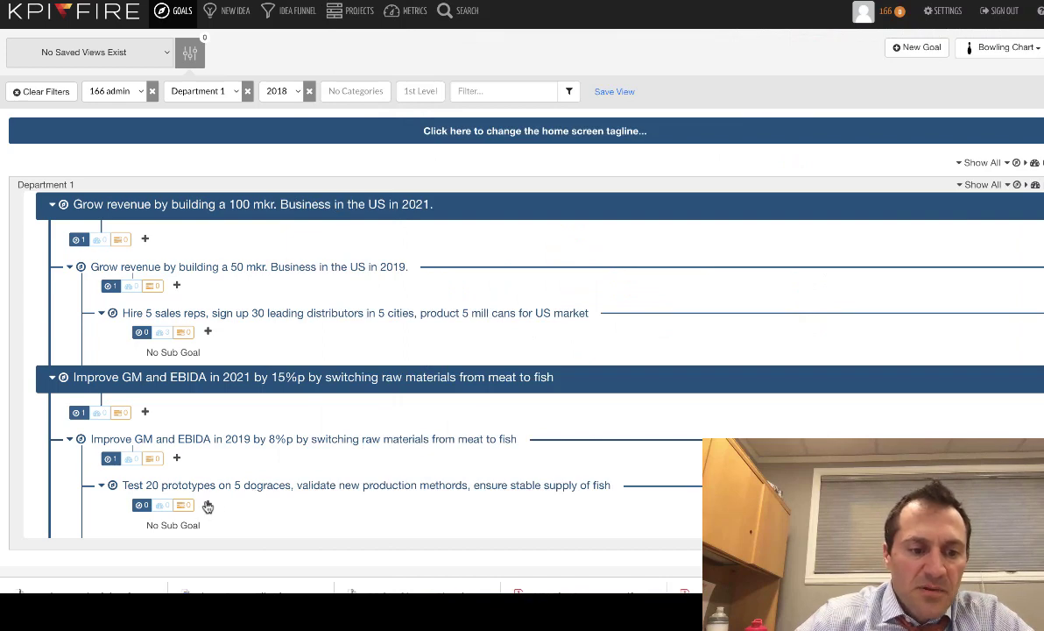
left_click(207, 504)
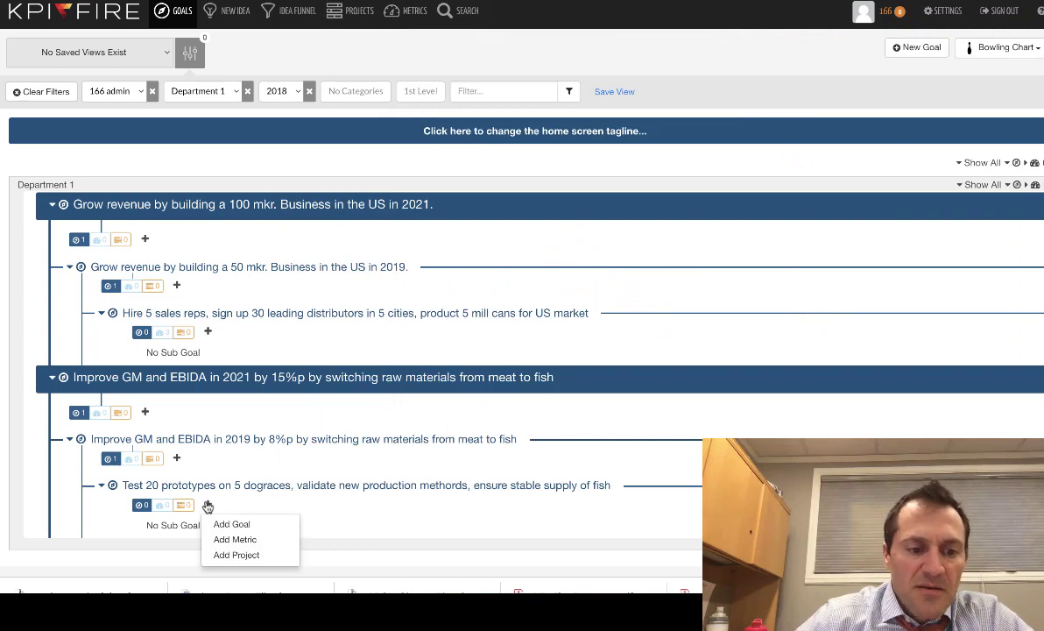
left_click(235, 540)
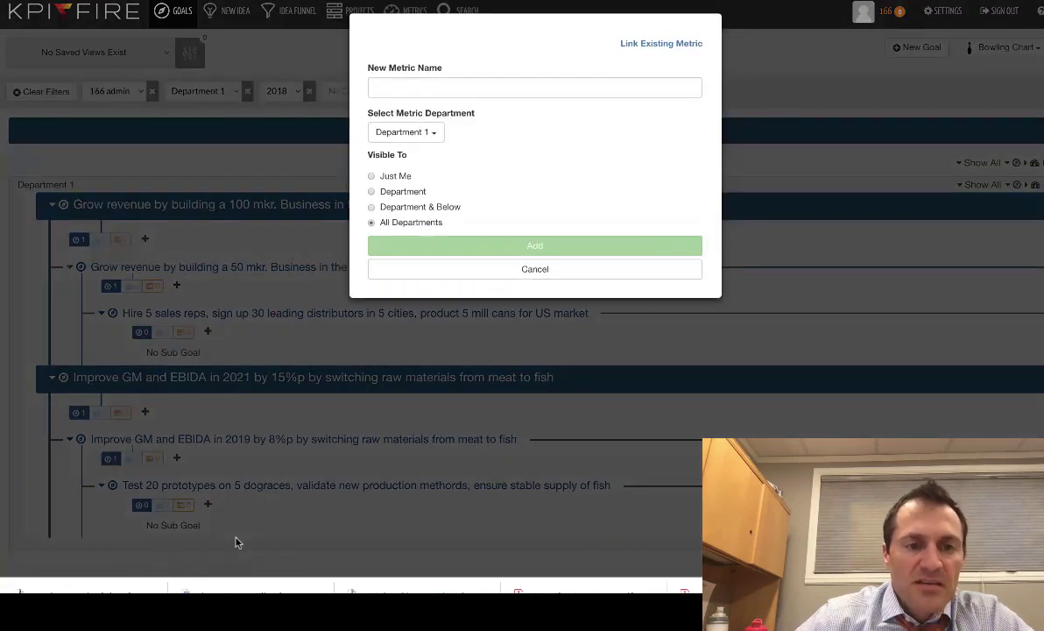
left_click(409, 88)
key("ctrl+v")
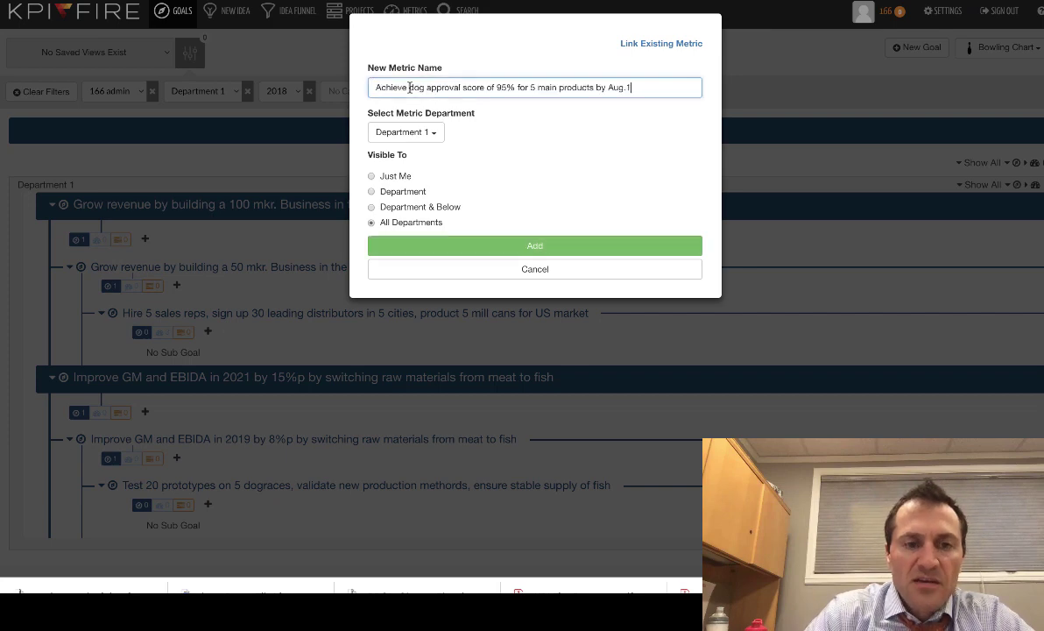
left_click(519, 246)
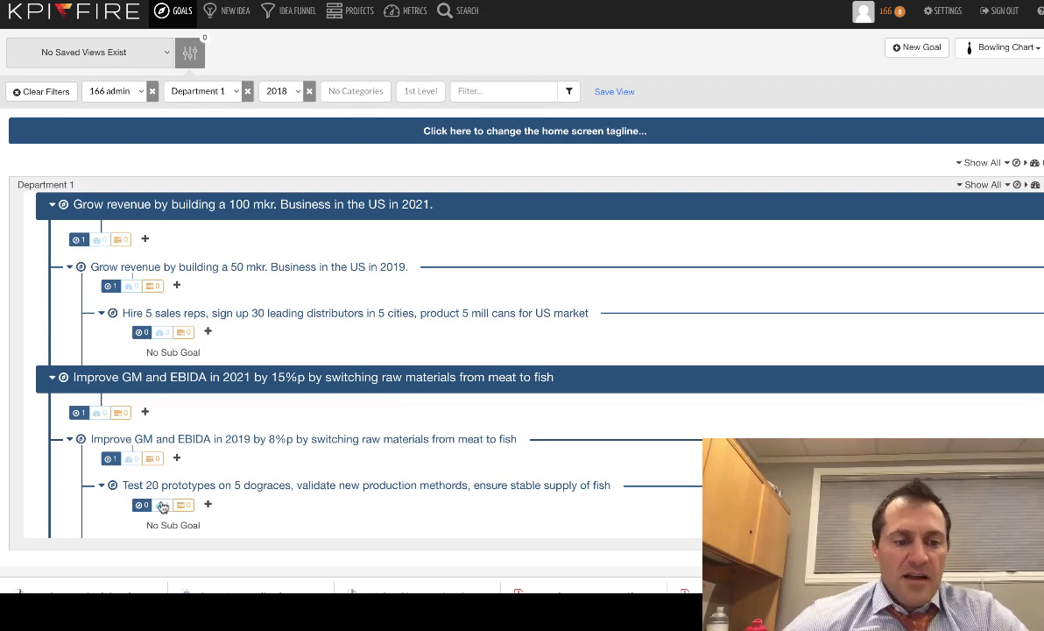
left_click(162, 504)
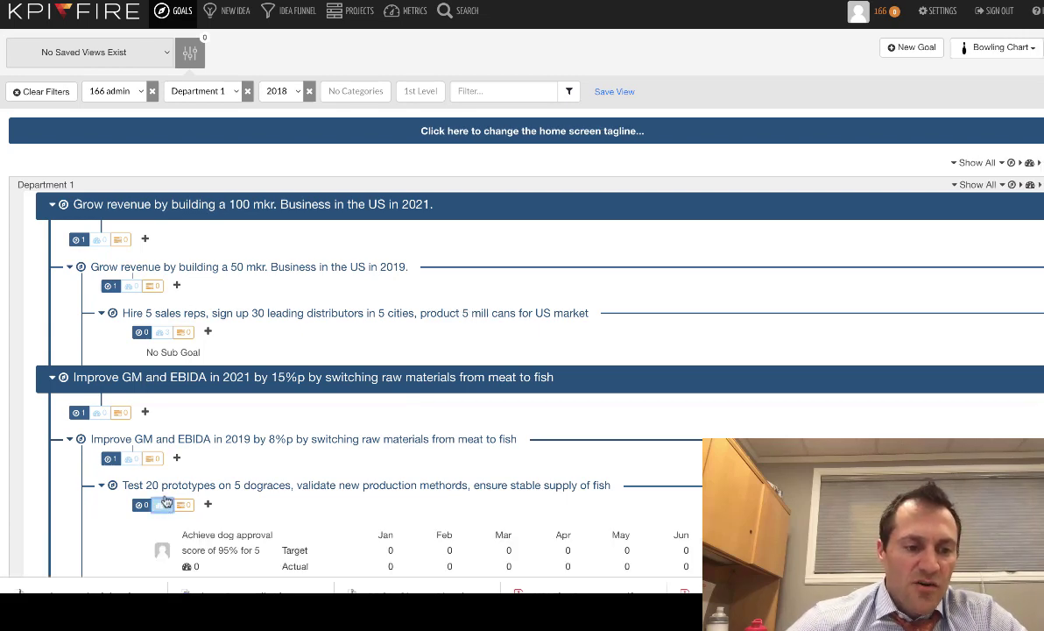
scroll(158, 499, "down", 1)
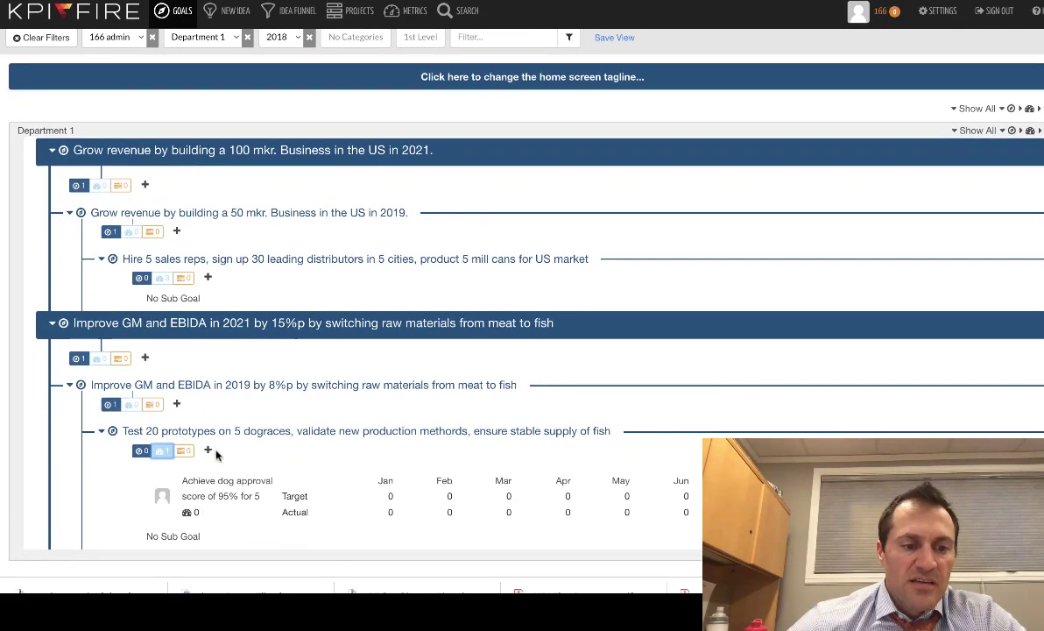
Step: Copy "Reduce cost per can from 10 to 5 kr. per can" from Excel and add it in KPI Fire as a "Test 20 prototypes" goal metric
key("alt+Tab")
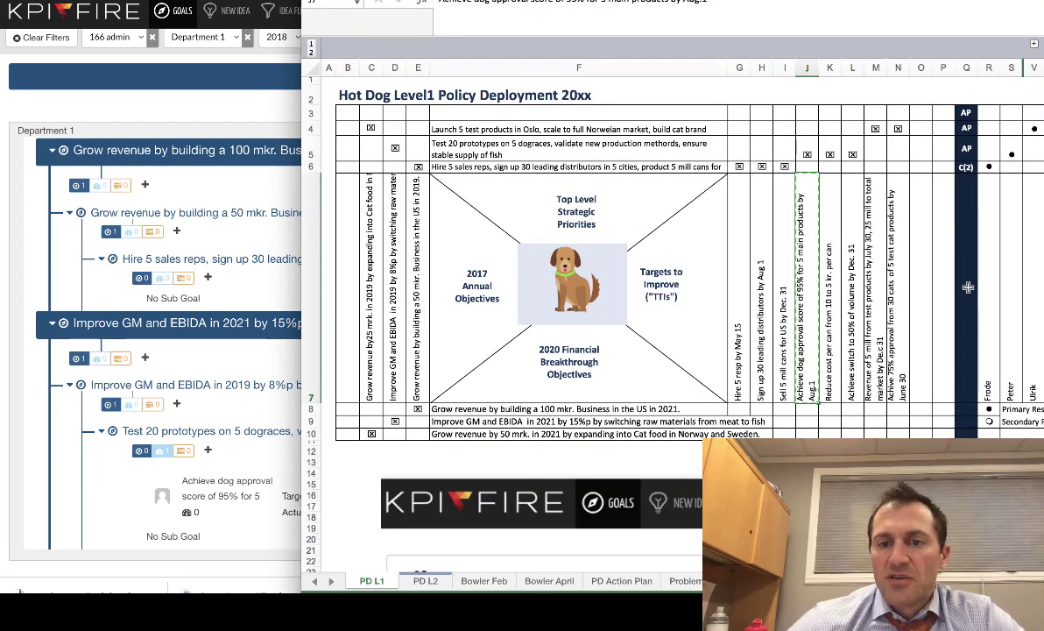
left_click(828, 326)
key("ctrl+c")
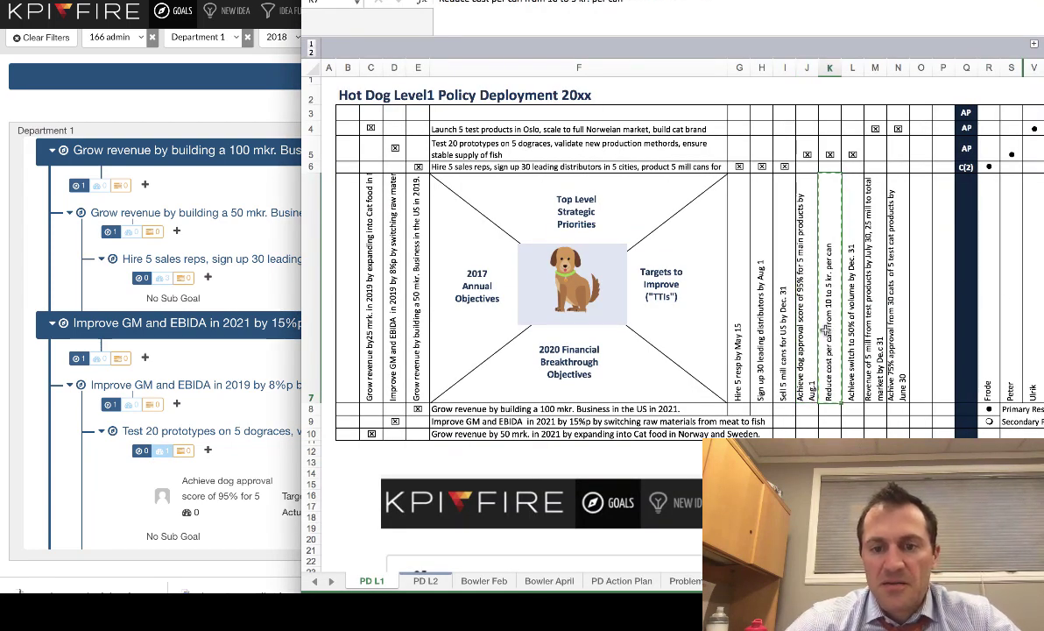
left_click(245, 482)
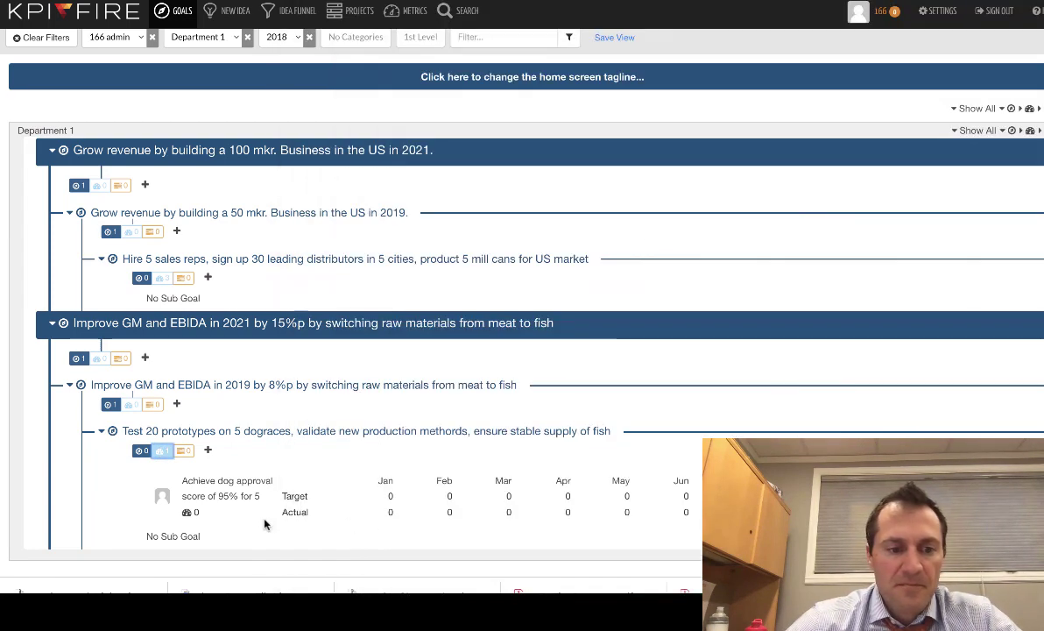
left_click(208, 449)
left_click(230, 484)
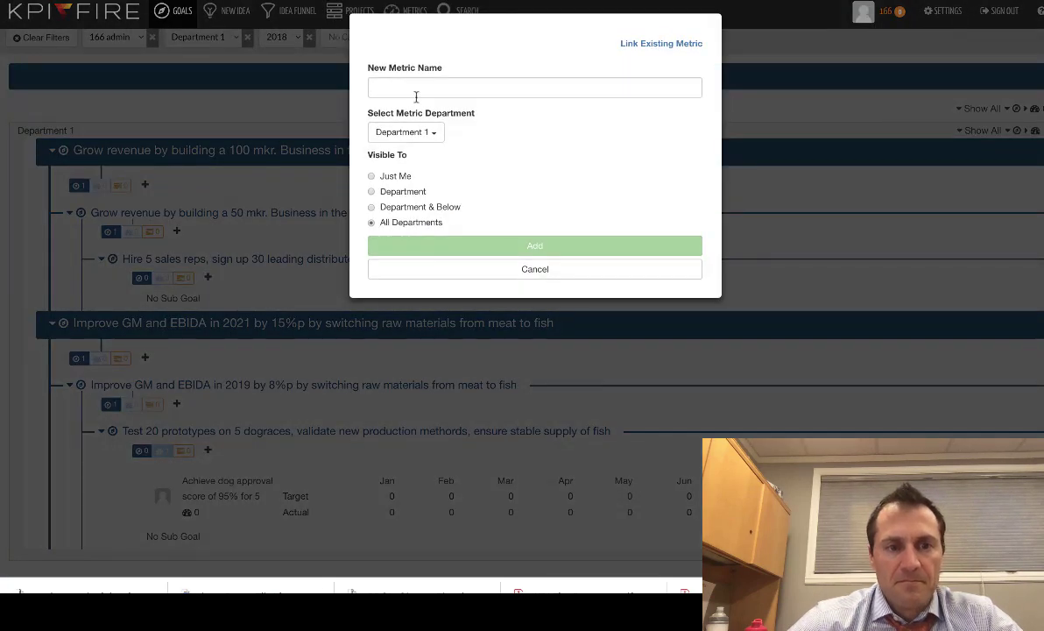
key("ctrl+v")
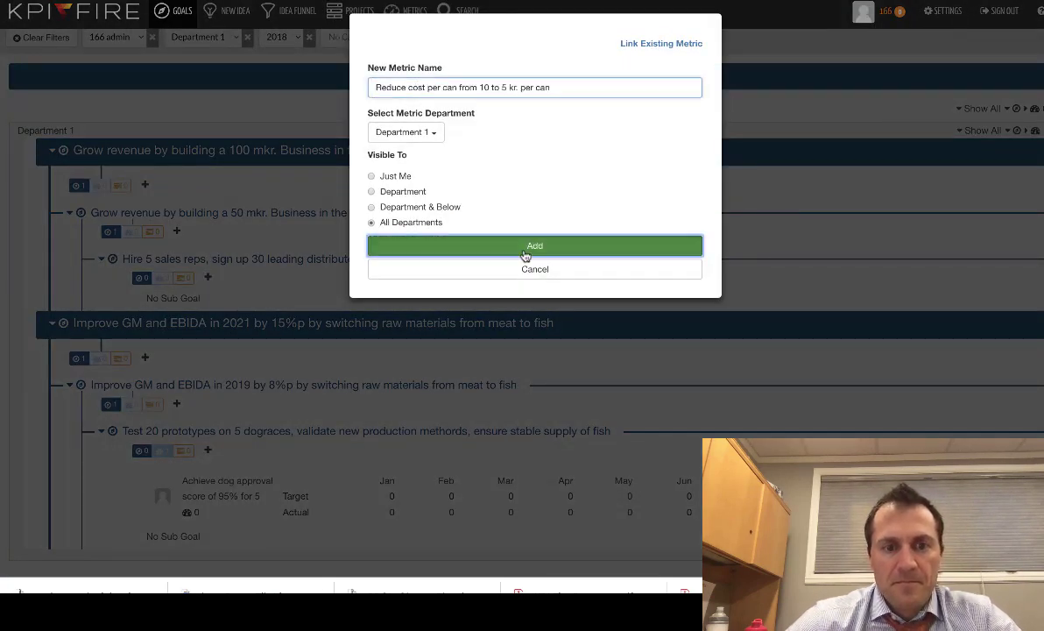
left_click(523, 249)
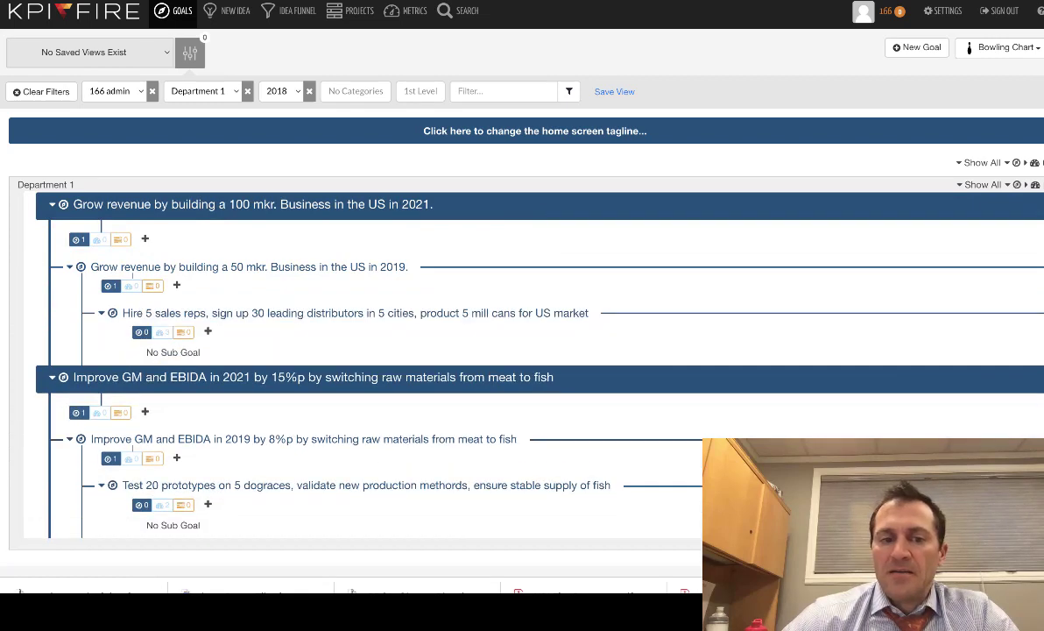
Step: Copy "Achieve switch to 50% of volume by Dec. 31" from Excel and add it in KPI Fire as a "Test 20 prototypes" goal metric
key("super+Tab")
left_click(854, 298)
key("ctrl+c")
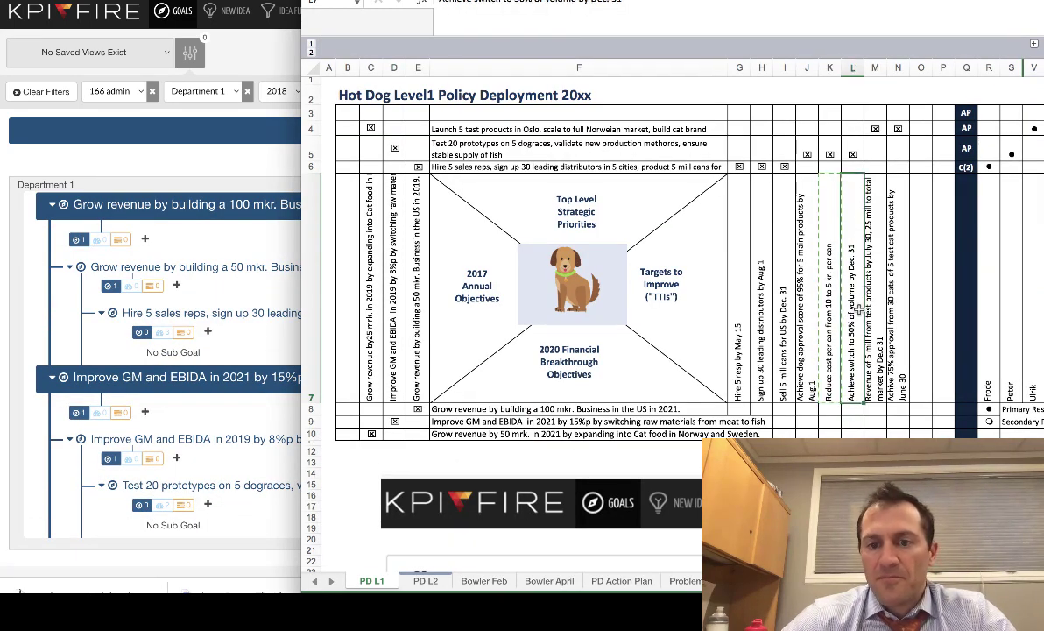
left_click(256, 463)
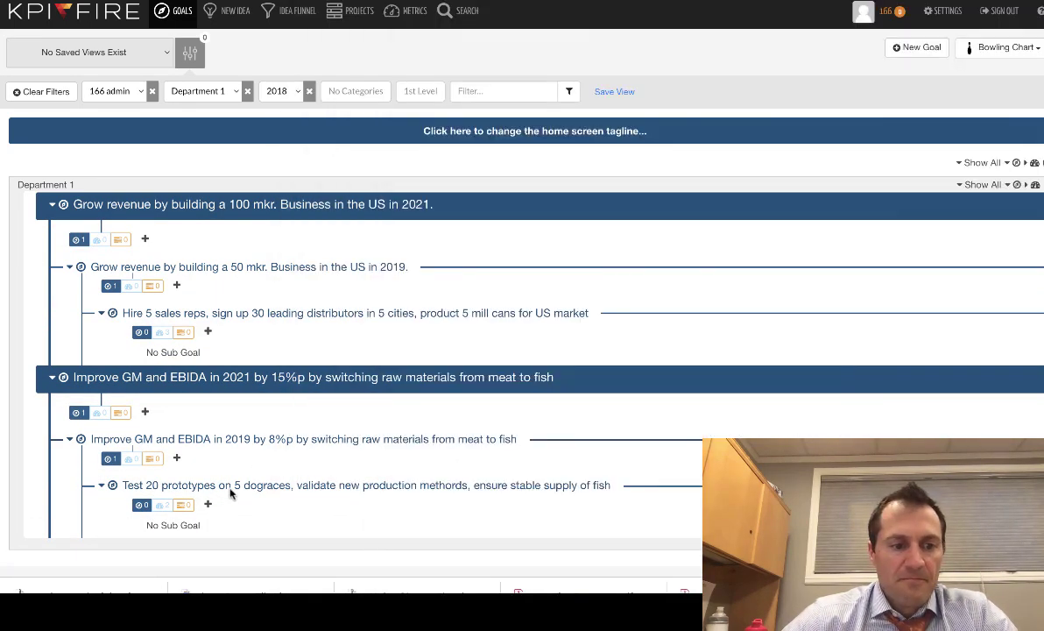
left_click(208, 506)
left_click(230, 539)
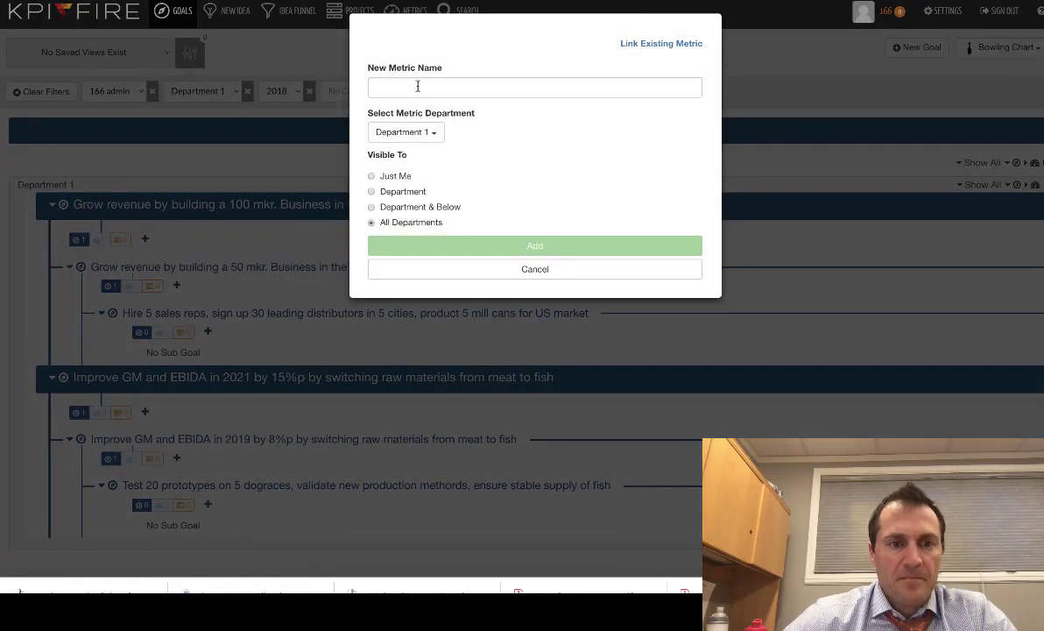
left_click(419, 87)
key("ctrl+v")
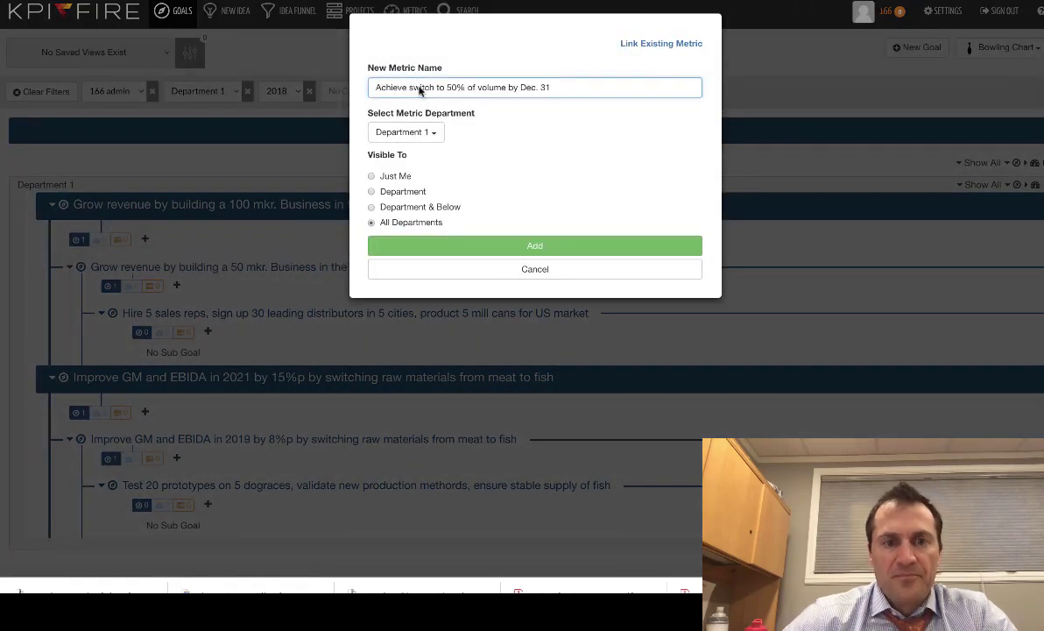
left_click(533, 246)
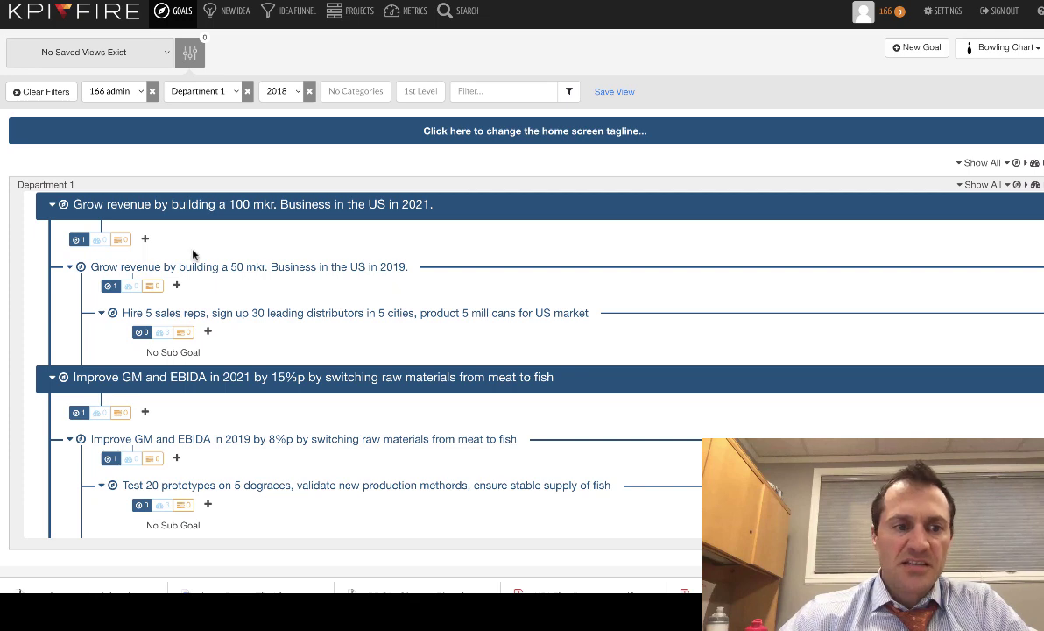
Step: Expand the metrics of the "Hire 5 sales reps" goal and review the chart and monthly data table of "Hire 5 resp by May 15"
left_click(162, 333)
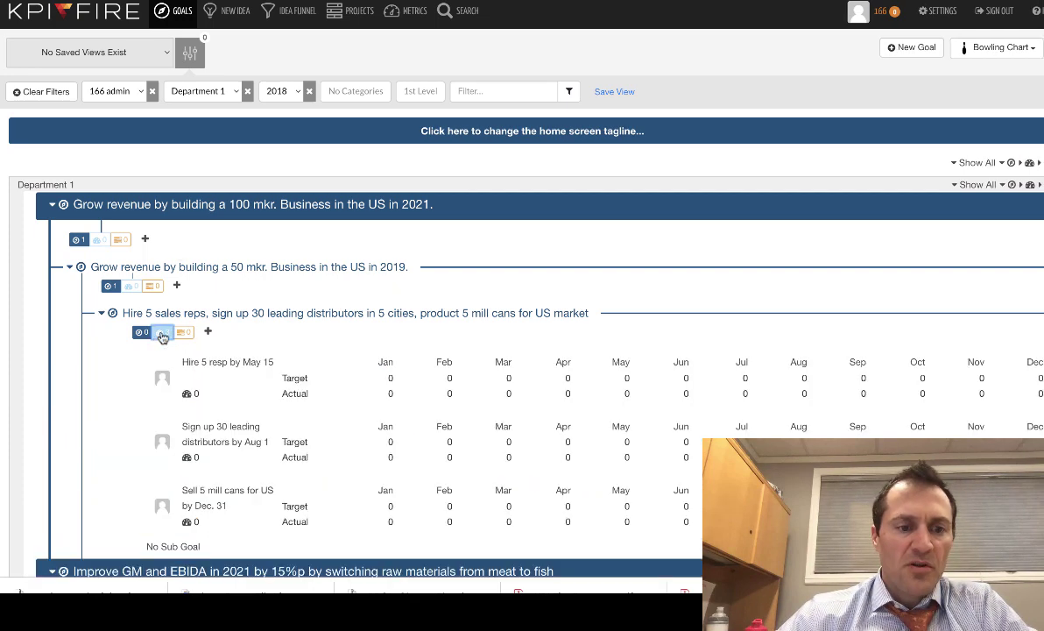
scroll(267, 333, "down", 1)
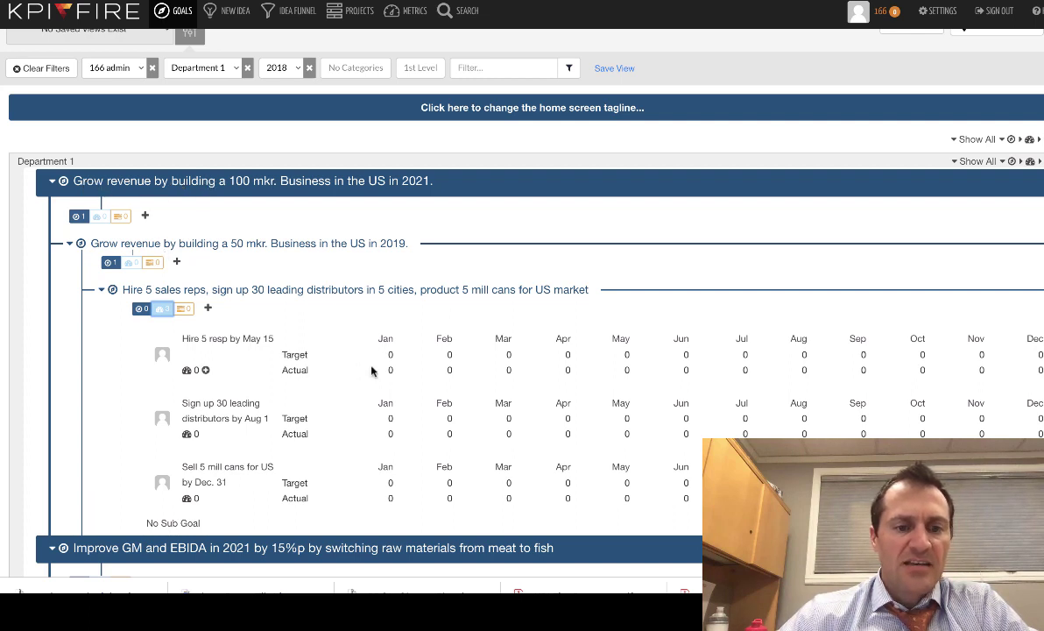
left_click(233, 340)
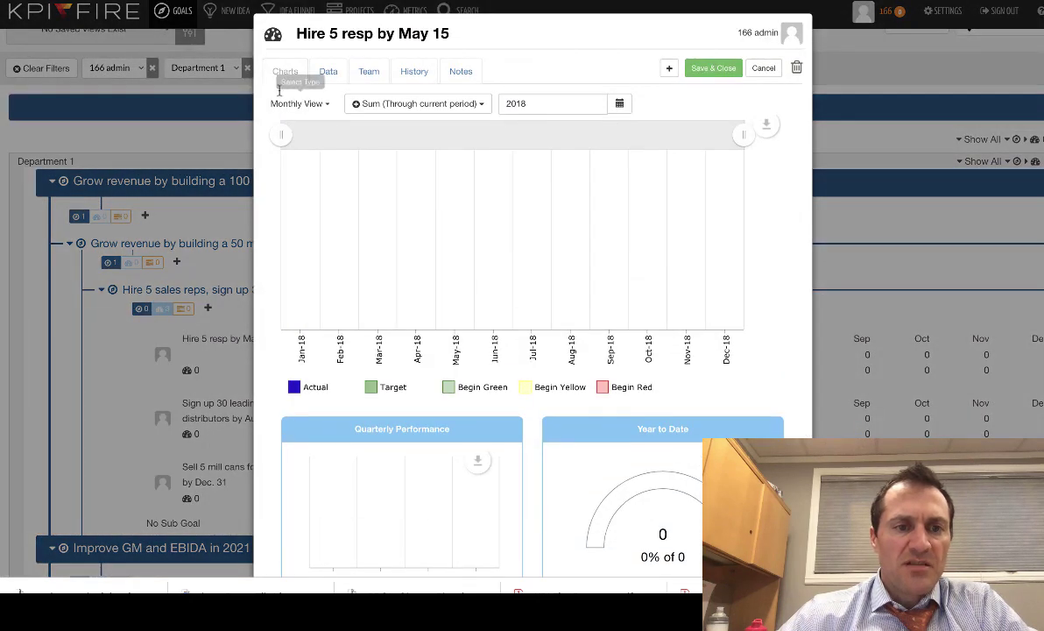
left_click(329, 71)
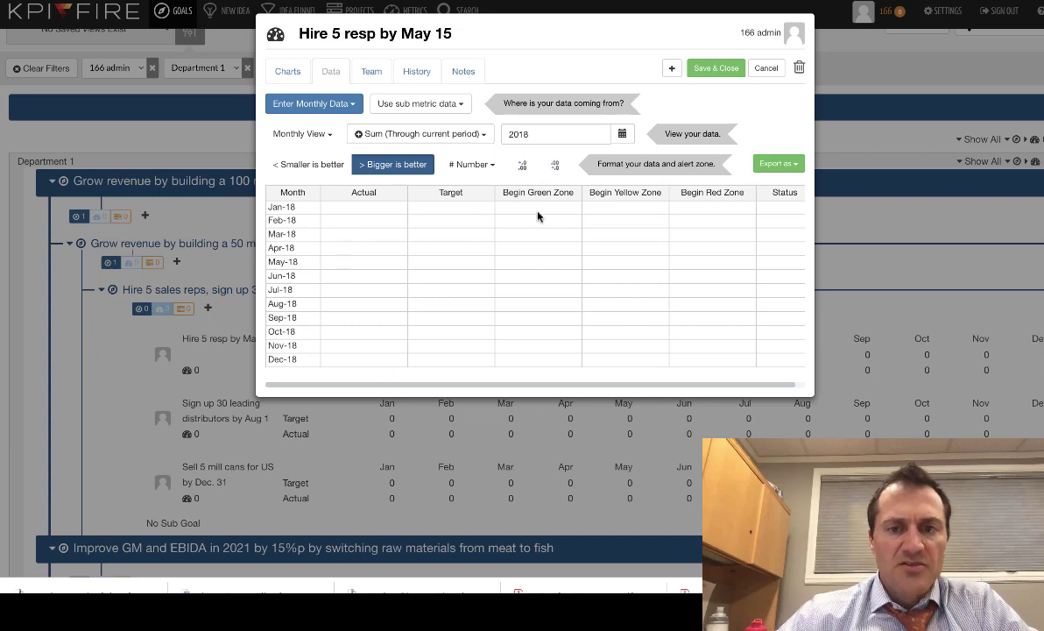
left_click(723, 70)
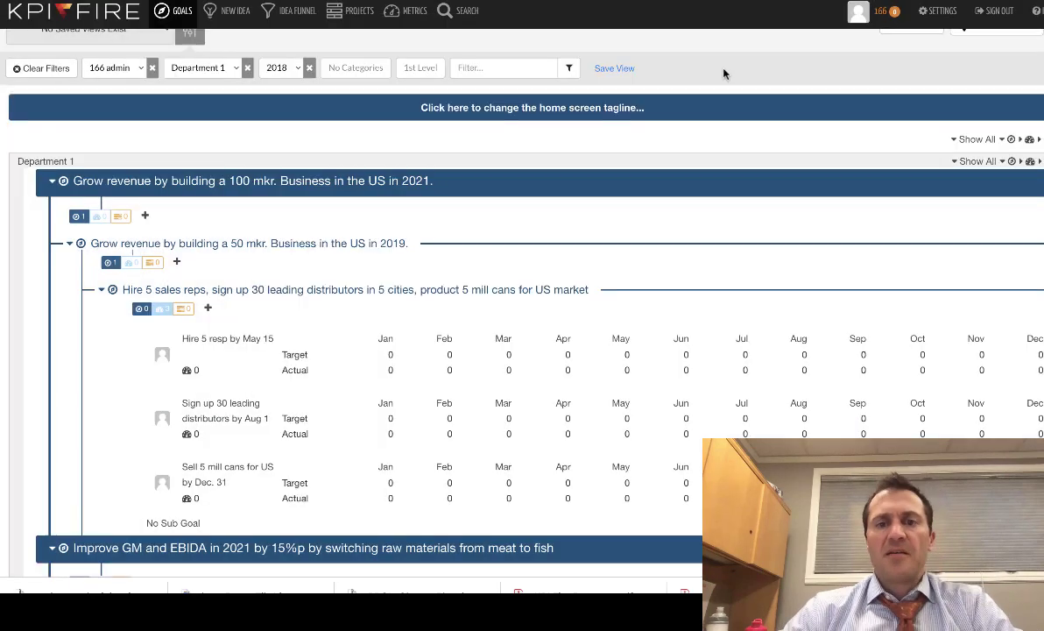
Step: Switch the goals view from Bowling Chart to X Matrix
scroll(767, 263, "up", 1)
left_click(998, 48)
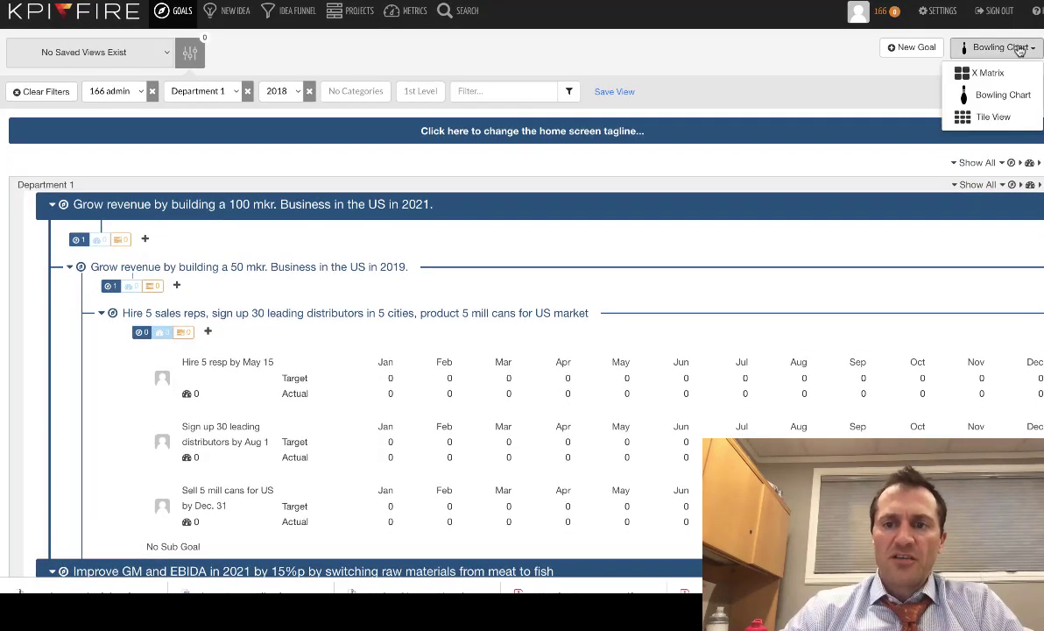
left_click(985, 75)
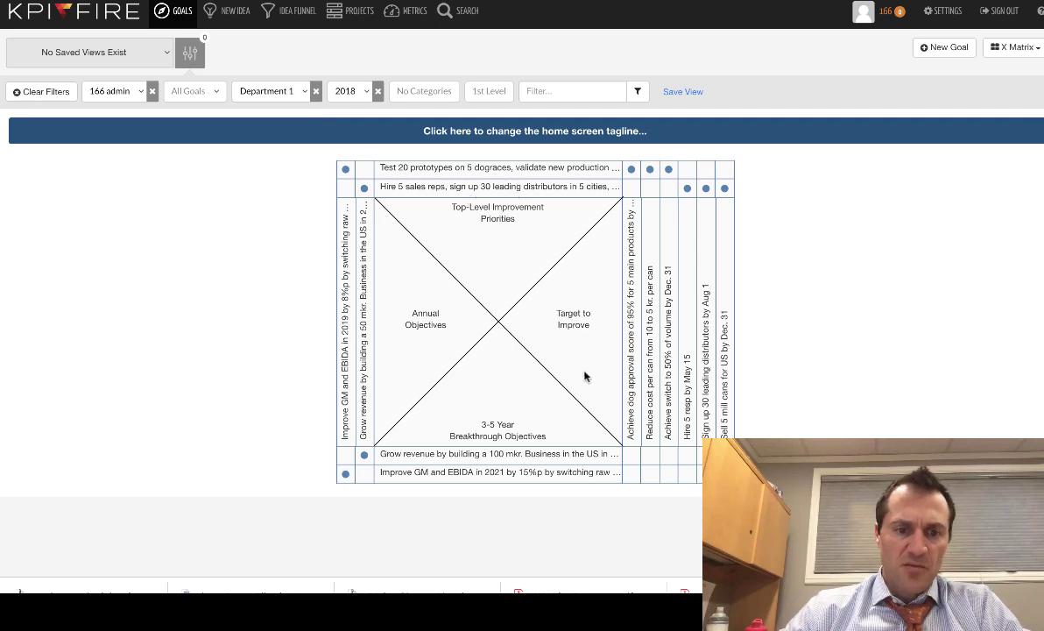
Step: Clear and reapply the Department 1 filter on the X Matrix, and return to the policy deployment sheet in Excel
left_click(298, 99)
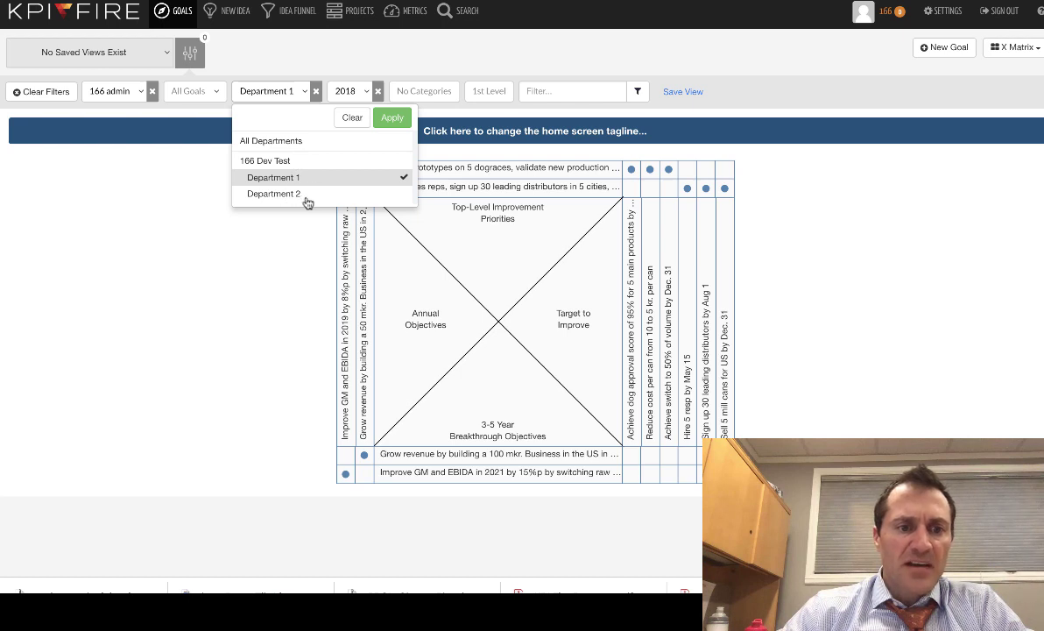
left_click(355, 119)
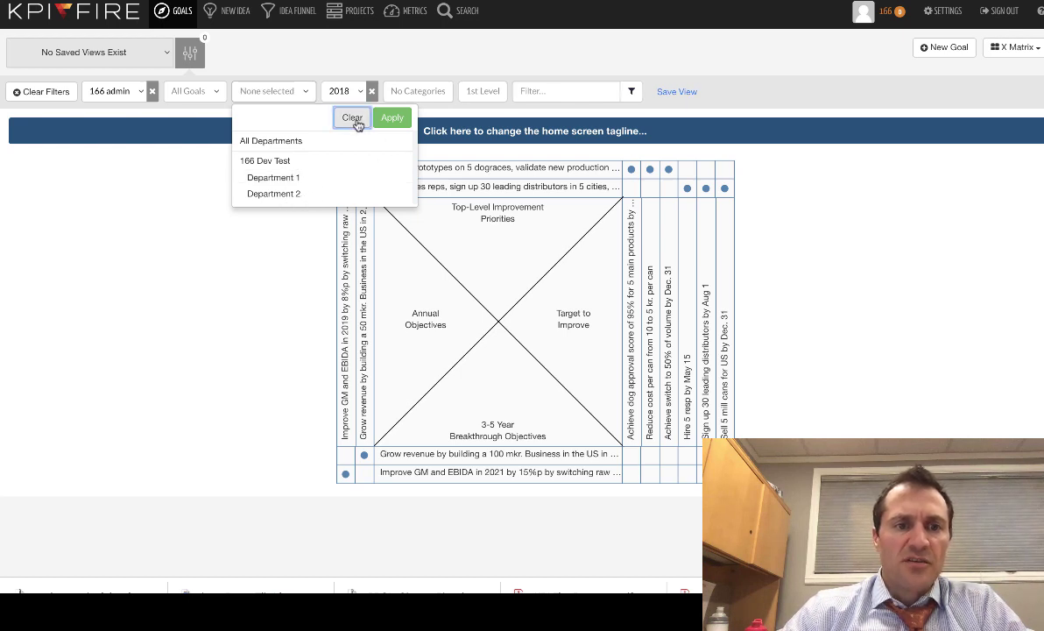
left_click(289, 177)
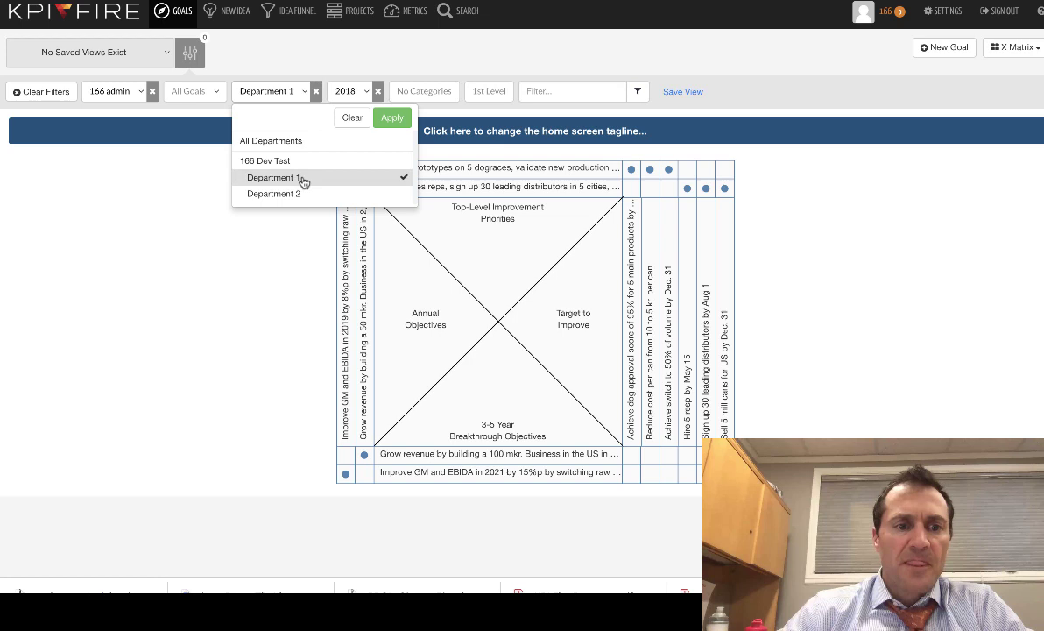
left_click(392, 117)
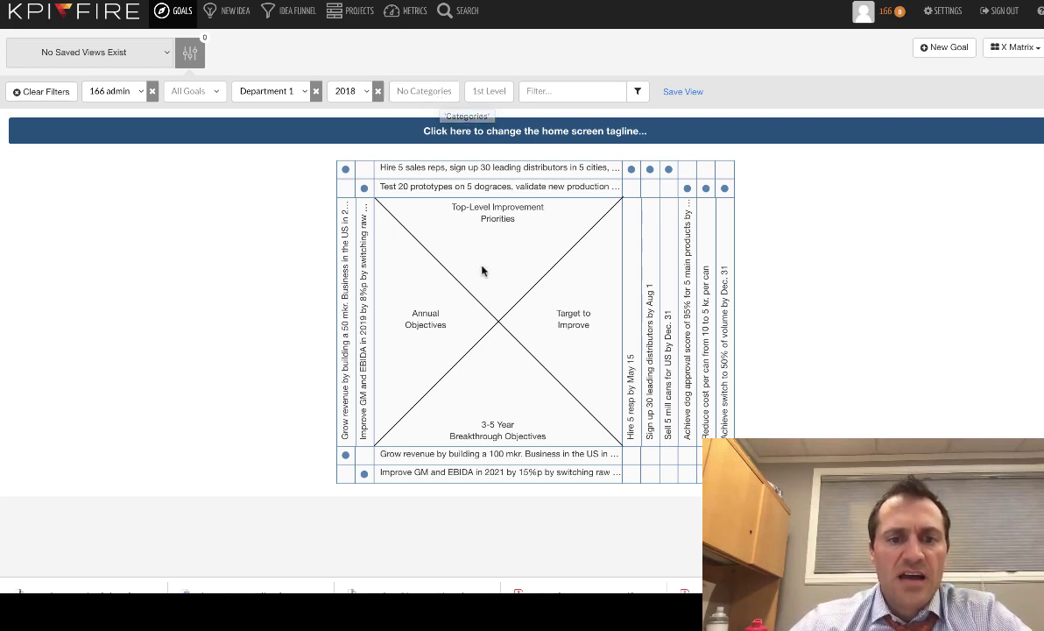
key("alt+Tab")
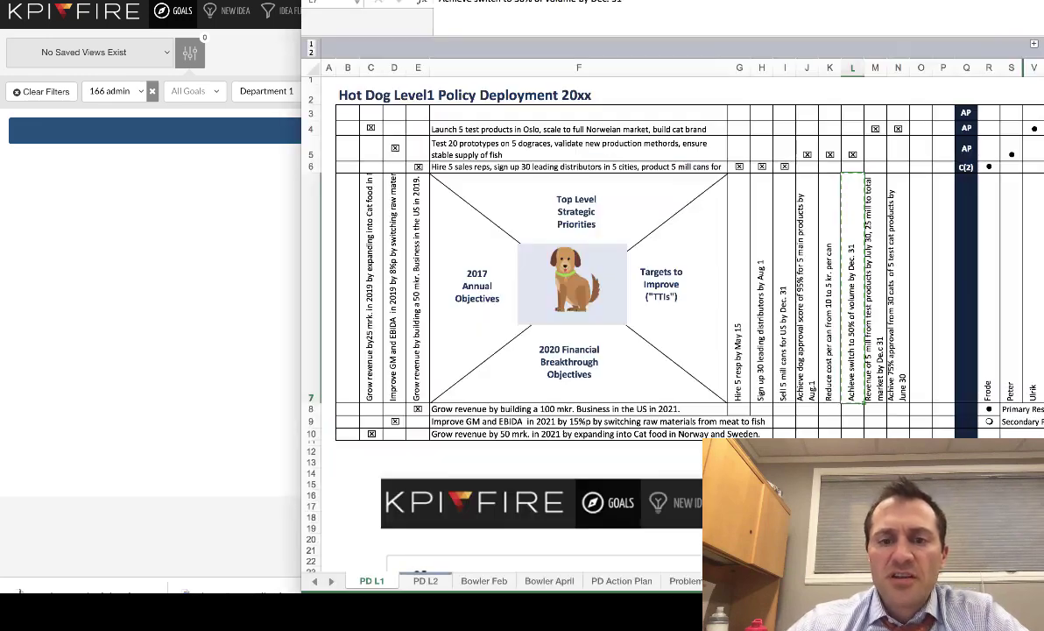